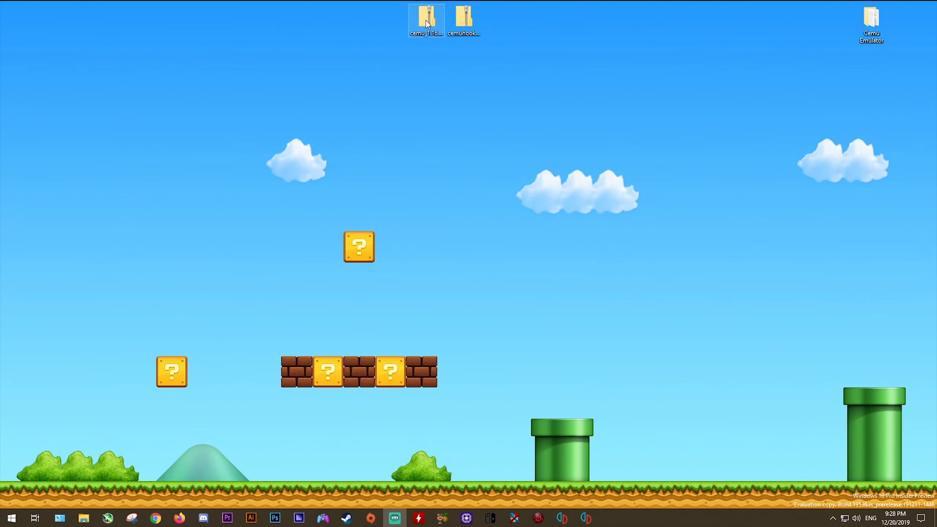
- Select the cemu_1.16.0.zip archive on the desktop
{"action": "left_click", "coordinate": [426, 20]}
{"action": "left_click", "coordinate": [466, 18]}
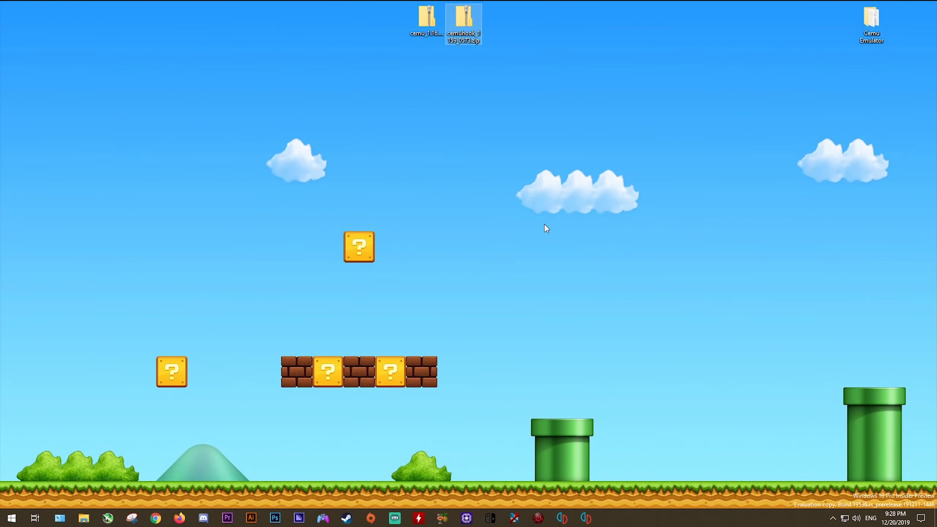
{"action": "left_click", "coordinate": [541, 228]}
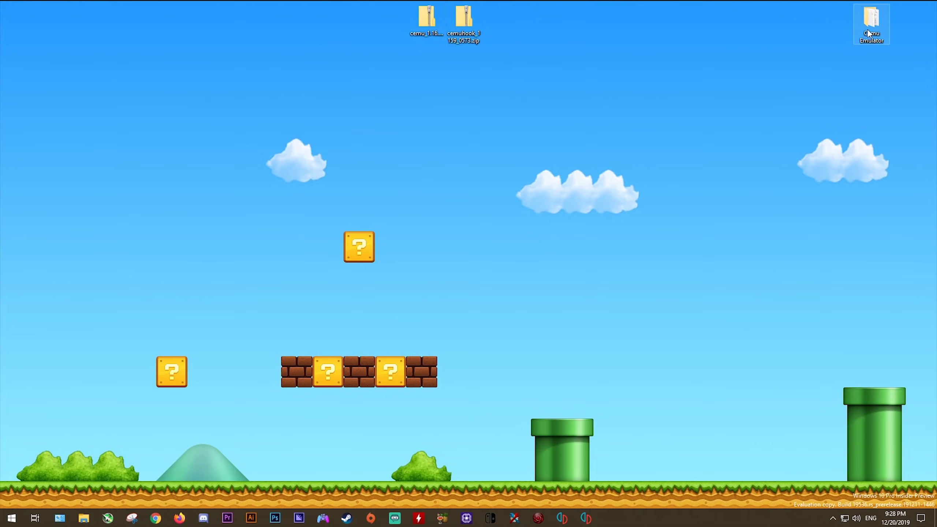
{"action": "left_click", "coordinate": [882, 21]}
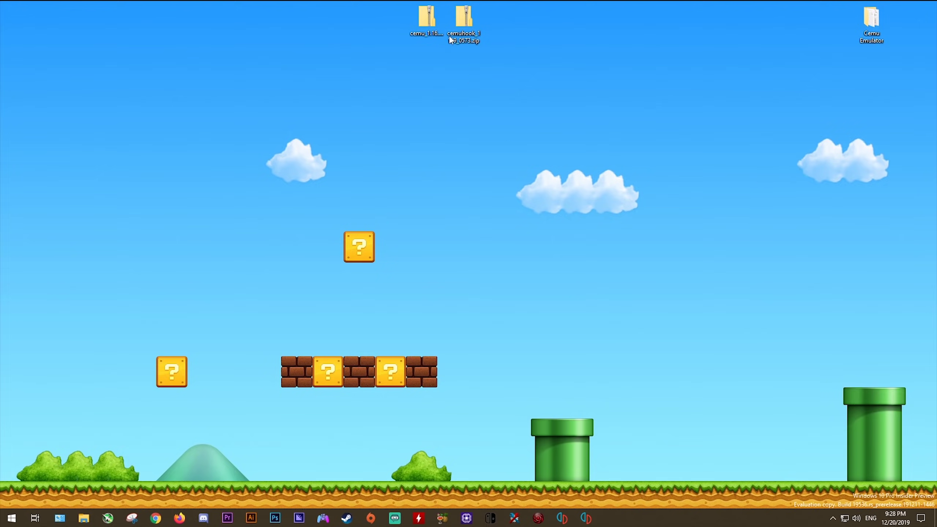
{"action": "left_click", "coordinate": [429, 28]}
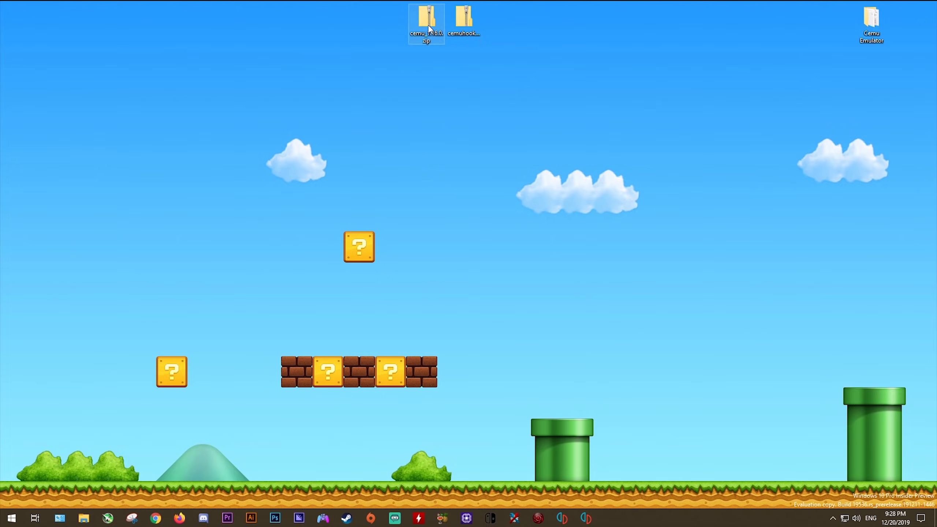
- Extract cemu_1.16.0.zip with 7-Zip to a cemu_1.16.0 folder, place it beside the zips, and open it
{"action": "right_click", "coordinate": [424, 20]}
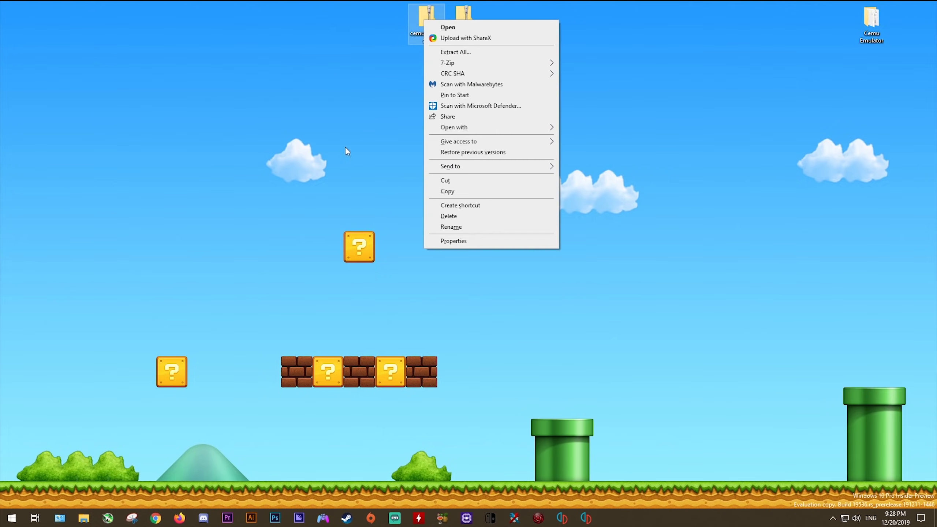
{"action": "mouse_move", "coordinate": [490, 60]}
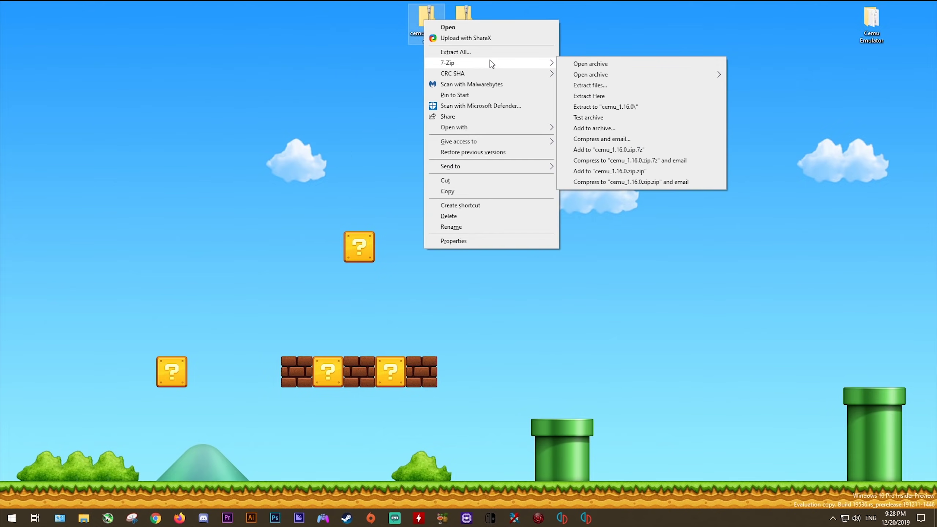
{"action": "left_click", "coordinate": [626, 107]}
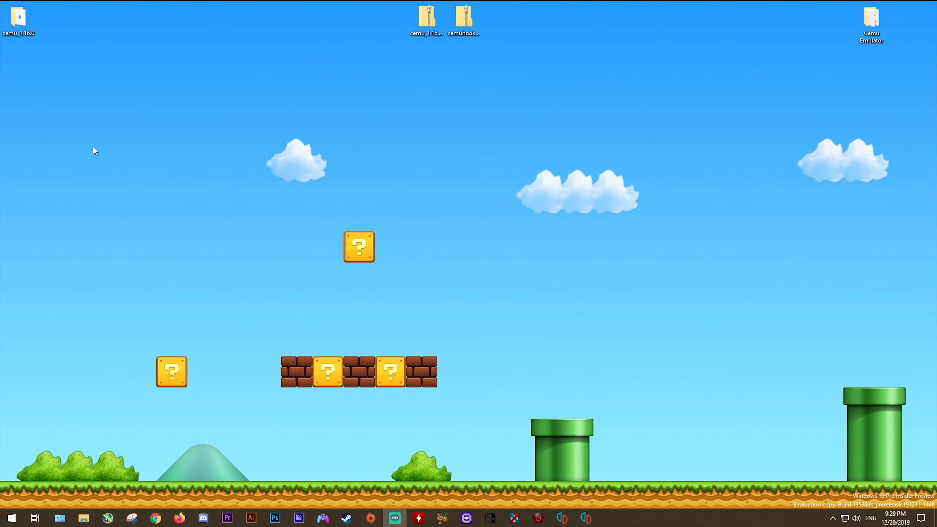
{"action": "left_click_drag", "start_coordinate": [18, 19], "coordinate": [460, 116]}
{"action": "double_click", "coordinate": [459, 115]}
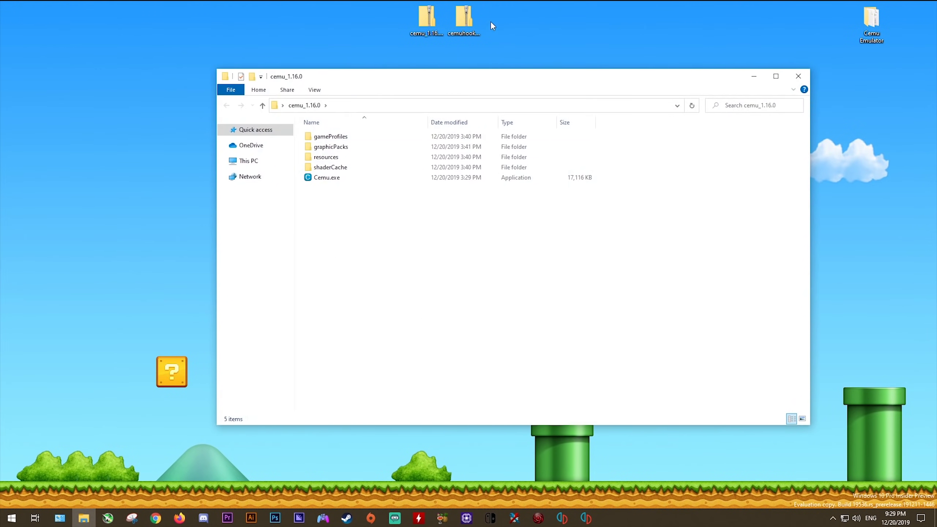
- Extract the cemuhook zip inside cemu_1.16.0, return the zip to the desktop, and close the folder
{"action": "left_click", "coordinate": [462, 20]}
{"action": "left_click_drag", "start_coordinate": [463, 23], "coordinate": [463, 183]}
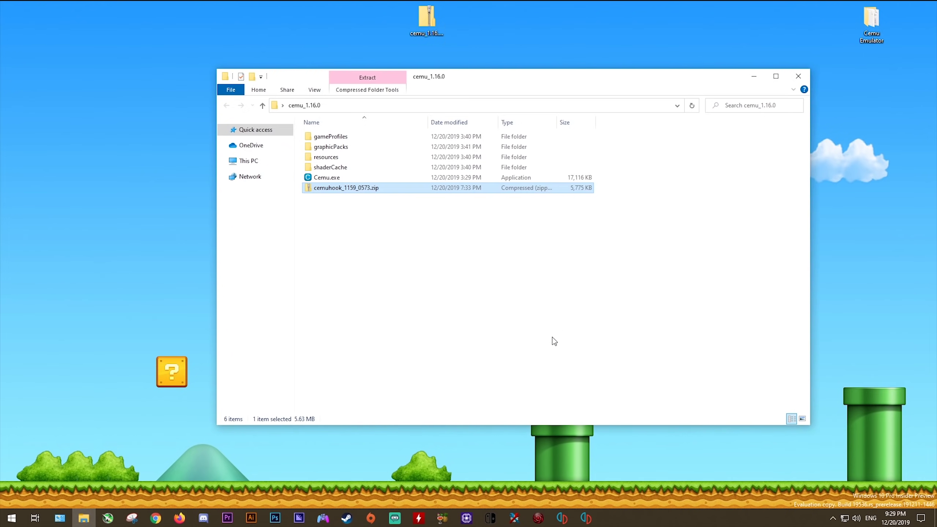
{"action": "right_click", "coordinate": [352, 190]}
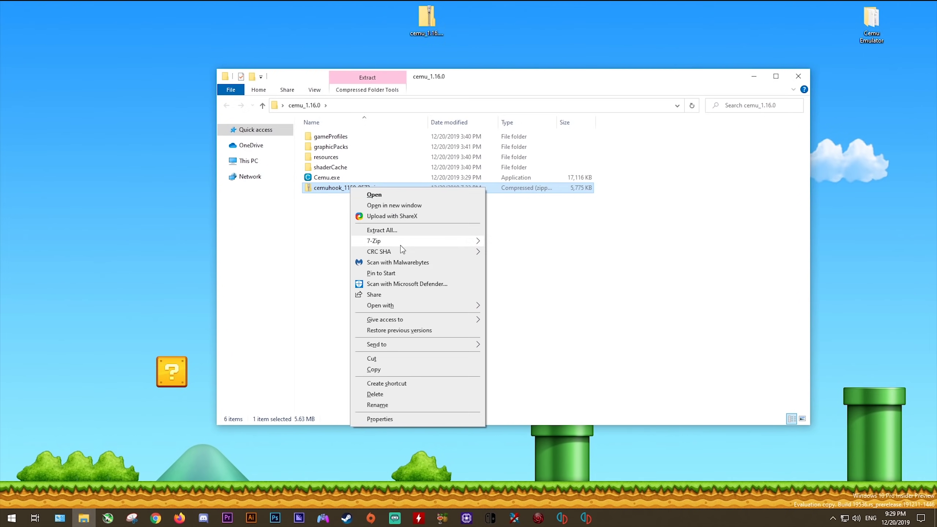
{"action": "mouse_move", "coordinate": [425, 245]}
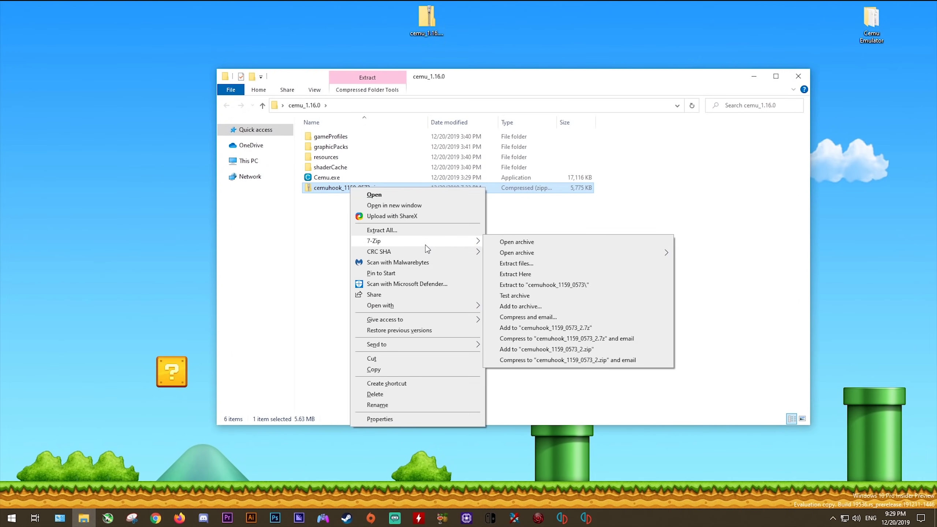
{"action": "left_click", "coordinate": [523, 275]}
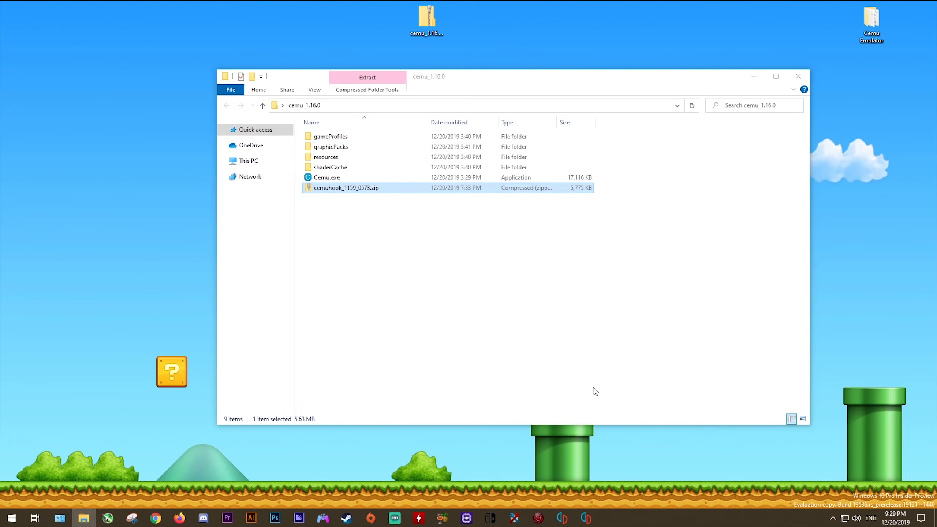
{"action": "left_click_drag", "start_coordinate": [347, 187], "coordinate": [476, 24]}
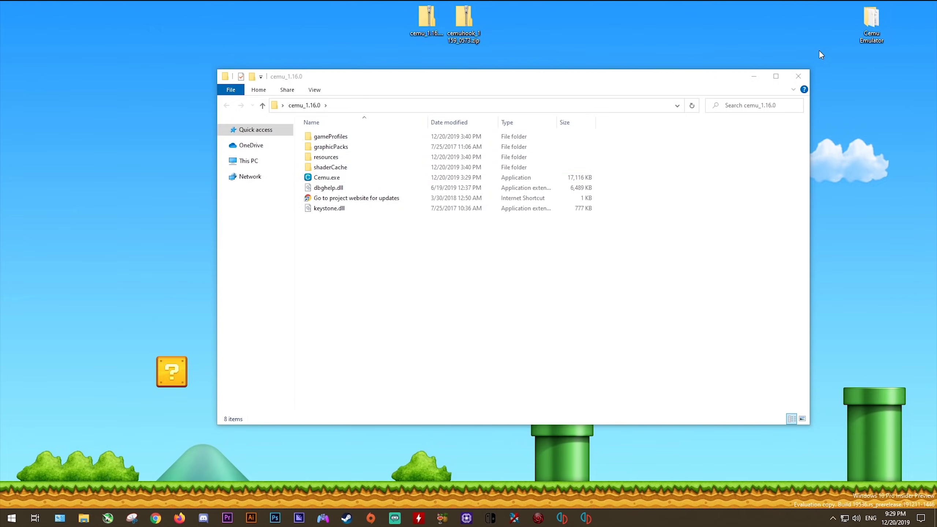
{"action": "left_click", "coordinate": [800, 76]}
- Open the Cemu Emulator and cemu_1.16.0 folders and copy all eight items from cemu_1.16.0
{"action": "double_click", "coordinate": [871, 23]}
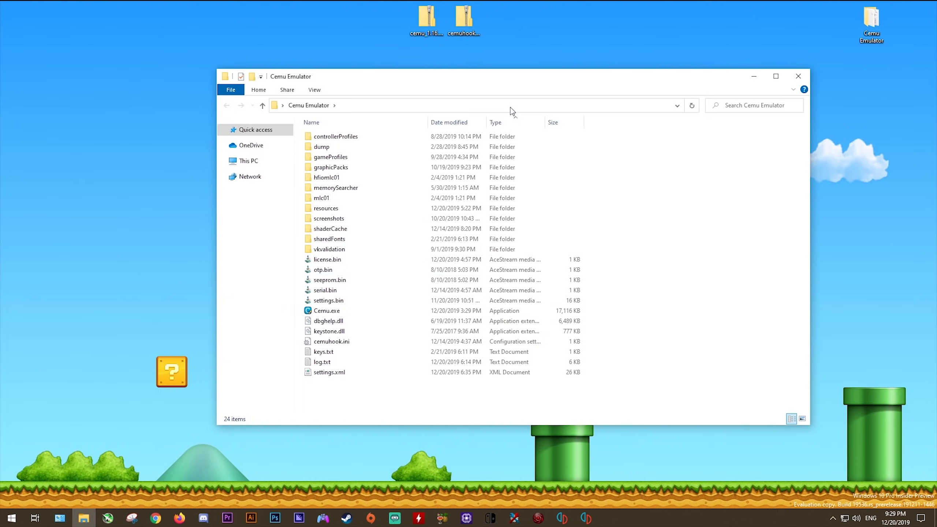
{"action": "left_click_drag", "start_coordinate": [442, 82], "coordinate": [361, 68]}
{"action": "double_click", "coordinate": [464, 118]}
{"action": "right_click", "coordinate": [361, 71]}
{"action": "left_click", "coordinate": [400, 226]}
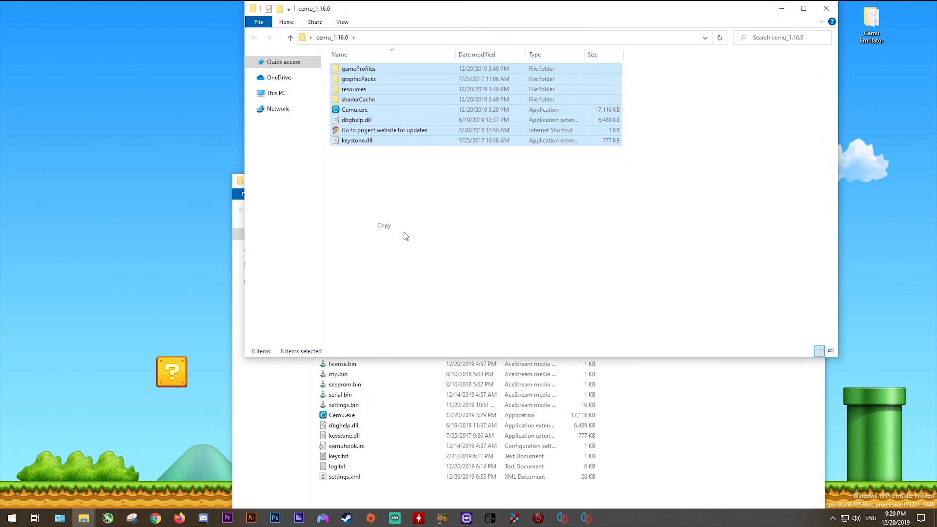
- Paste the items into Cemu Emulator, replacing the older files, and launch Cemu.exe
{"action": "left_click", "coordinate": [790, 14]}
{"action": "right_click", "coordinate": [711, 363]}
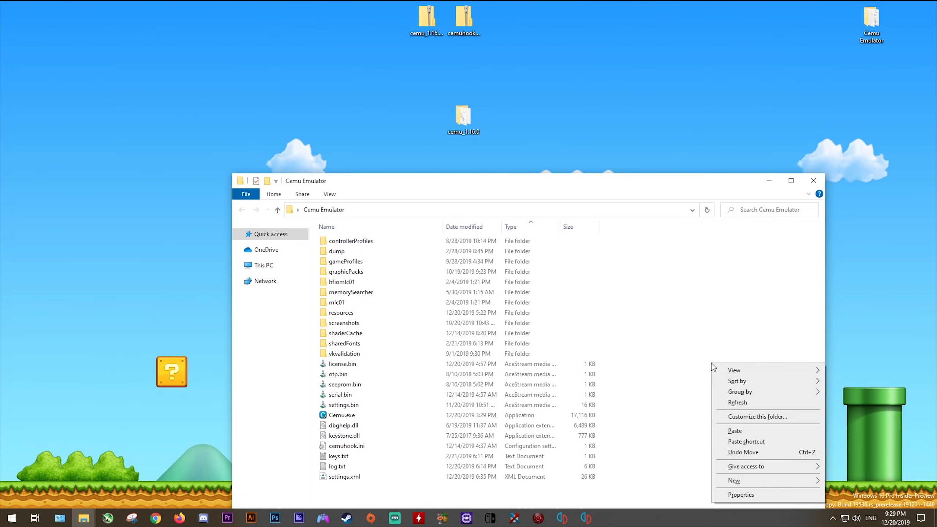
{"action": "left_click", "coordinate": [737, 431]}
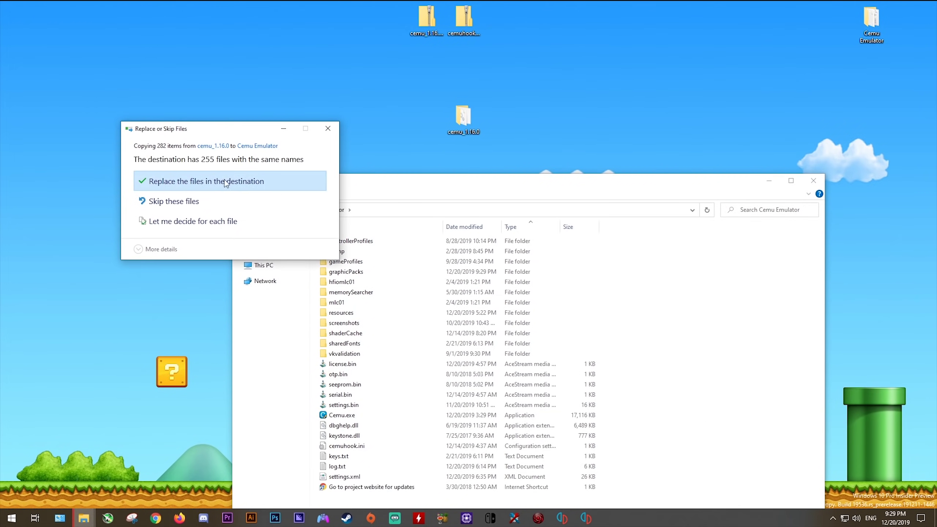
{"action": "left_click", "coordinate": [208, 181]}
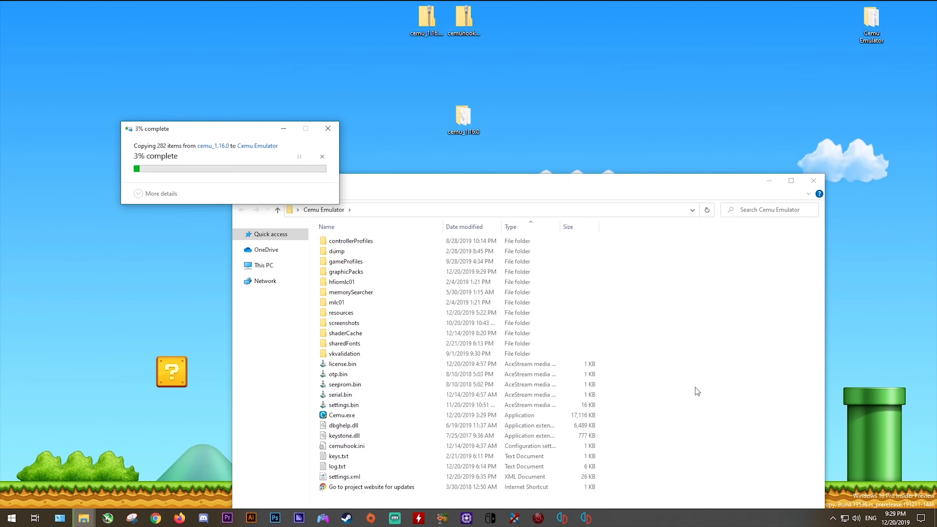
{"action": "left_click", "coordinate": [713, 393]}
{"action": "left_click_drag", "start_coordinate": [545, 189], "coordinate": [529, 98]}
{"action": "double_click", "coordinate": [328, 323]}
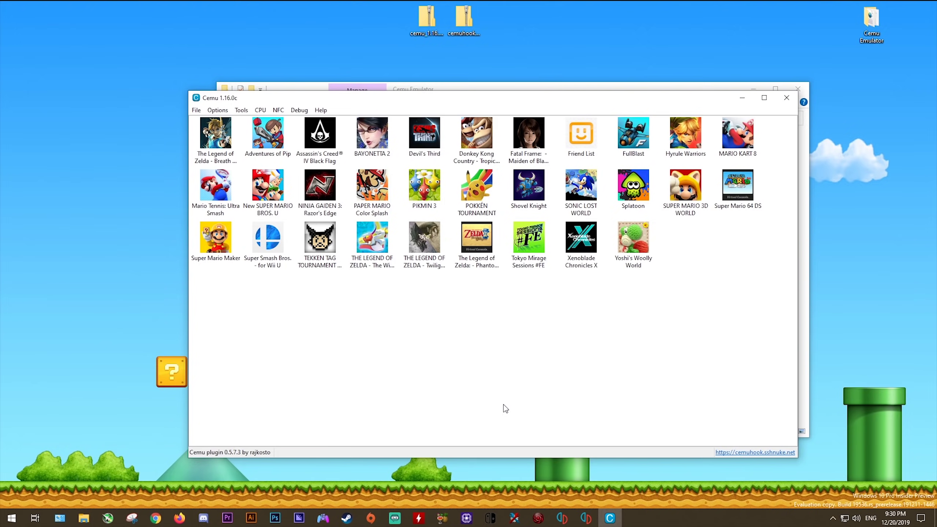
- Close Cemu 1.16.0c after checking its title and game list
{"action": "left_click", "coordinate": [786, 98]}
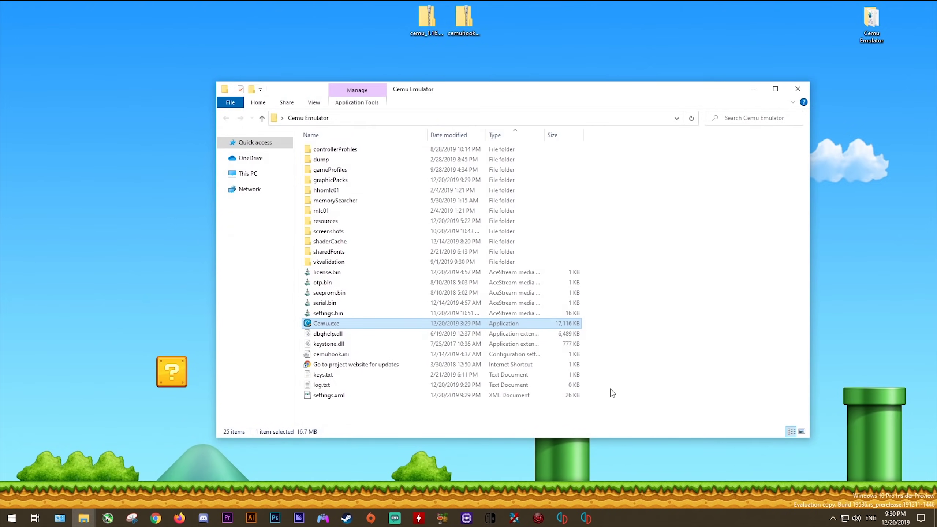
- Open the Properties of Cemu.exe in the cemu_1.16.0 folder
{"action": "left_click", "coordinate": [797, 89]}
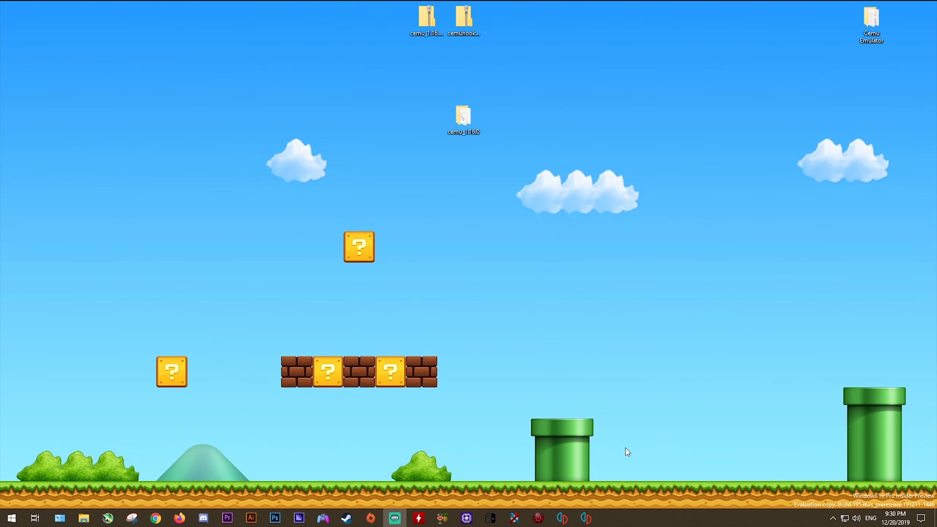
{"action": "double_click", "coordinate": [457, 119]}
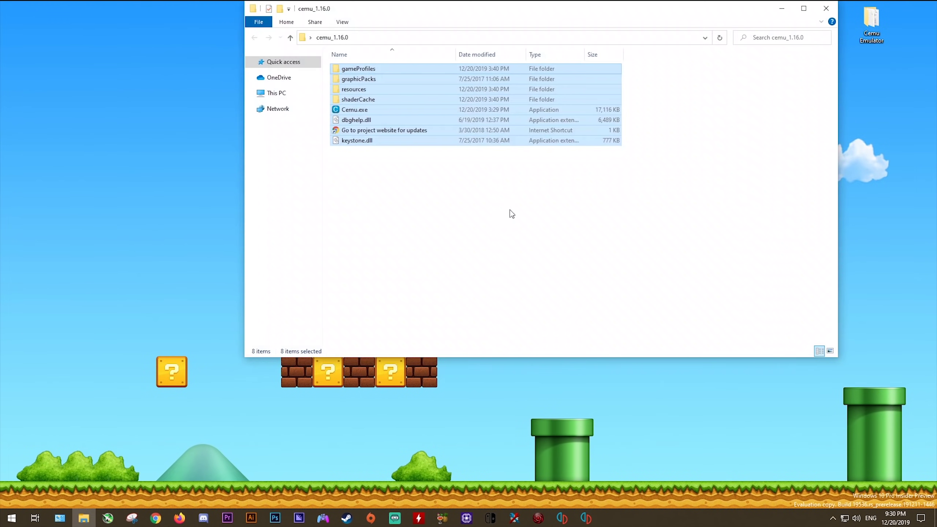
{"action": "left_click_drag", "start_coordinate": [527, 10], "coordinate": [495, 64]}
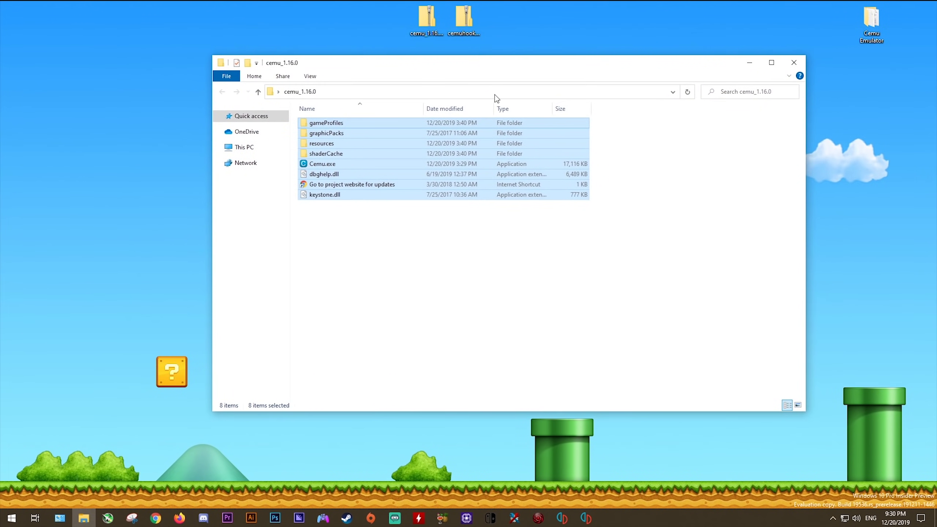
{"action": "left_click", "coordinate": [467, 397]}
{"action": "left_click", "coordinate": [325, 164]}
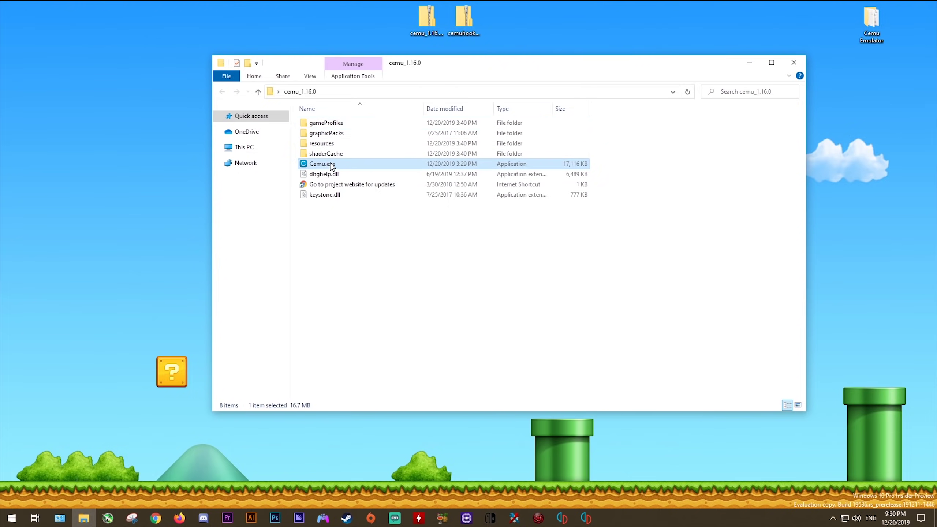
{"action": "right_click", "coordinate": [323, 163]}
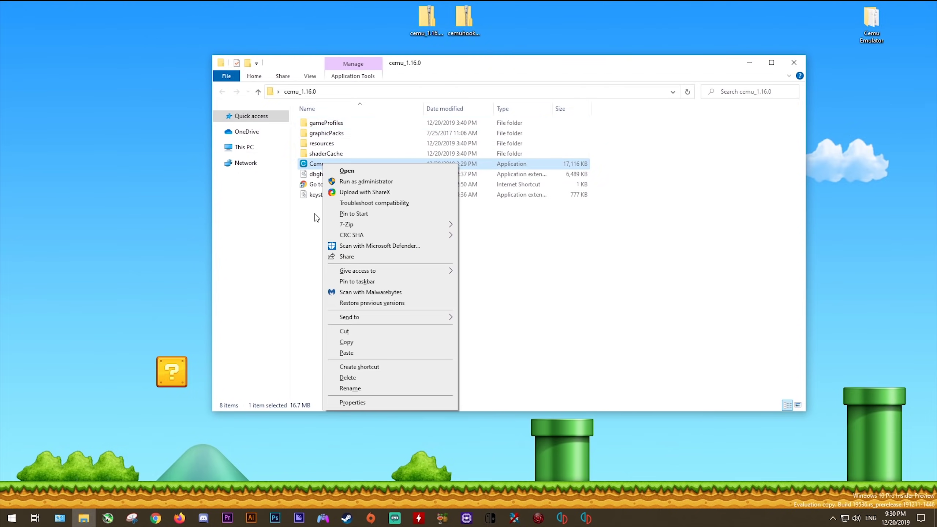
{"action": "left_click", "coordinate": [353, 403]}
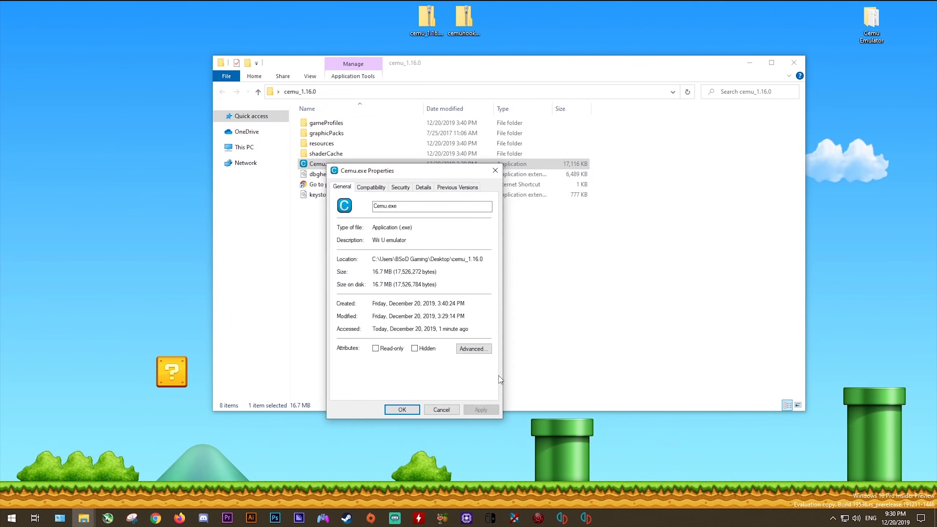
- Enable Run as administrator, disable fullscreen optimizations, override high-DPI scaling, and apply the changes
{"action": "left_click", "coordinate": [376, 189]}
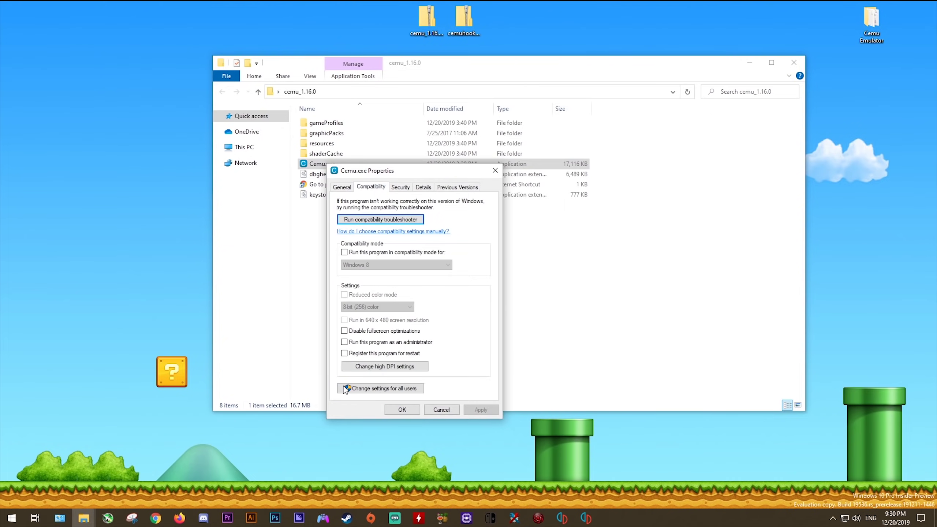
{"action": "left_click", "coordinate": [344, 342]}
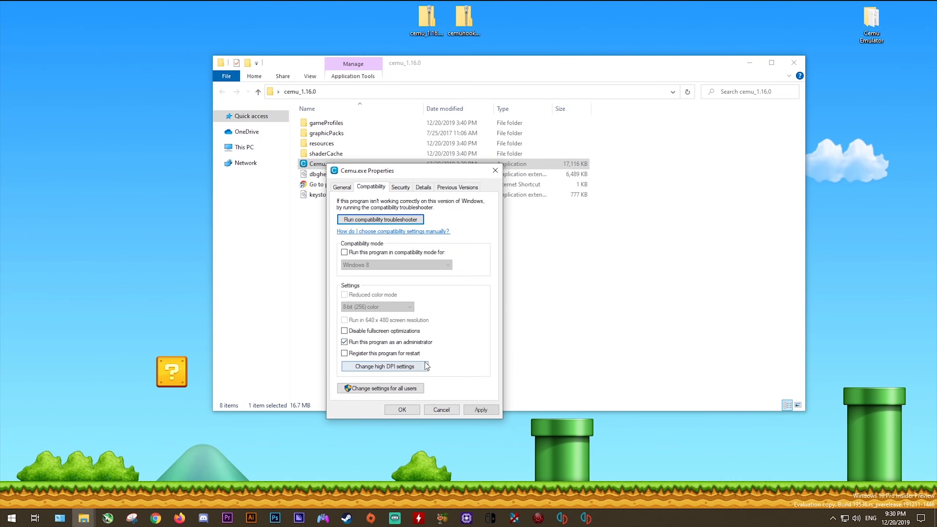
{"action": "left_click", "coordinate": [344, 331]}
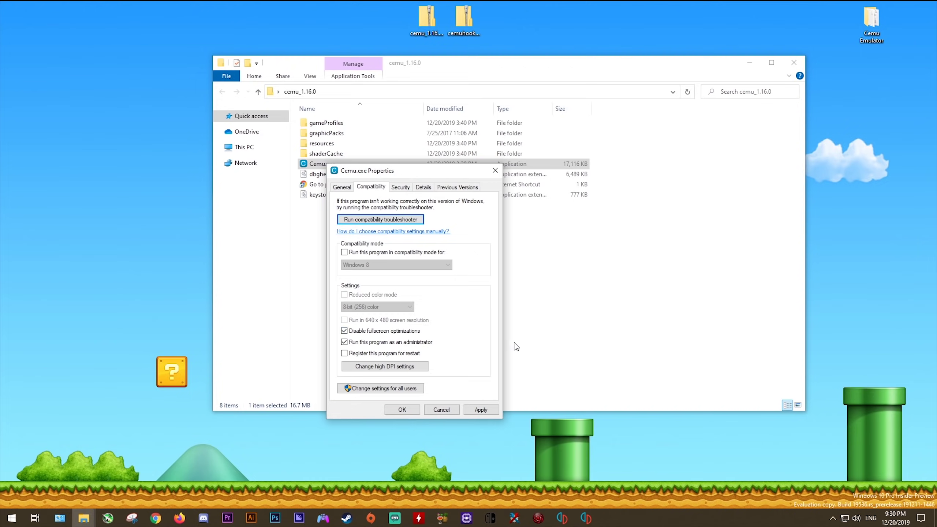
{"action": "left_click", "coordinate": [386, 366]}
{"action": "left_click", "coordinate": [372, 257]}
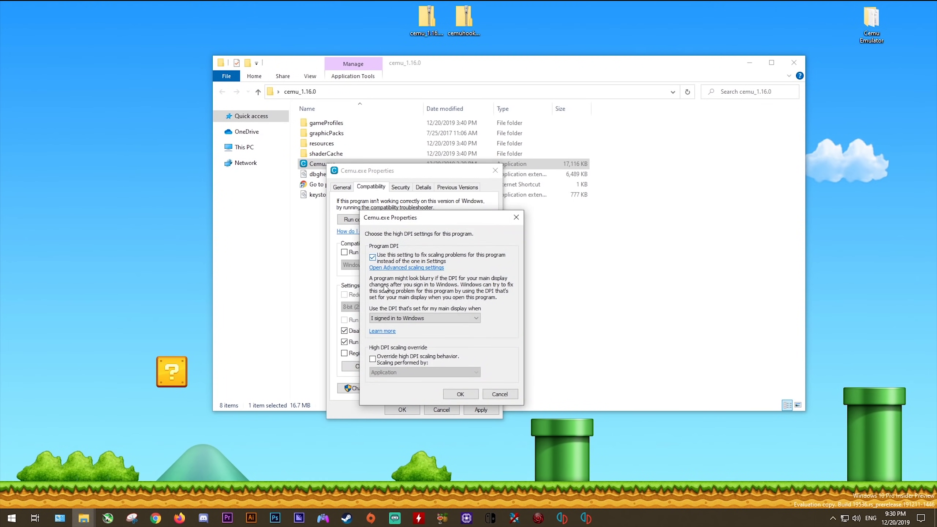
{"action": "left_click", "coordinate": [372, 360]}
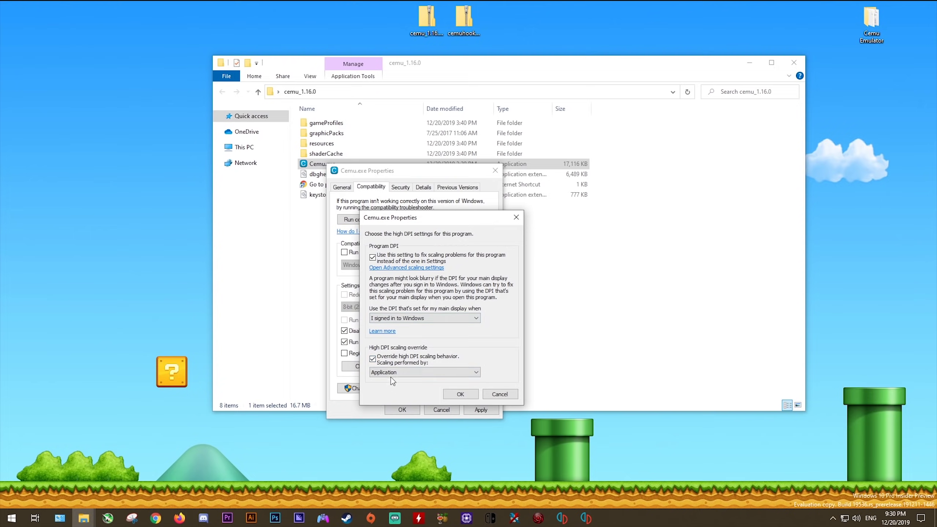
{"action": "left_click", "coordinate": [465, 394]}
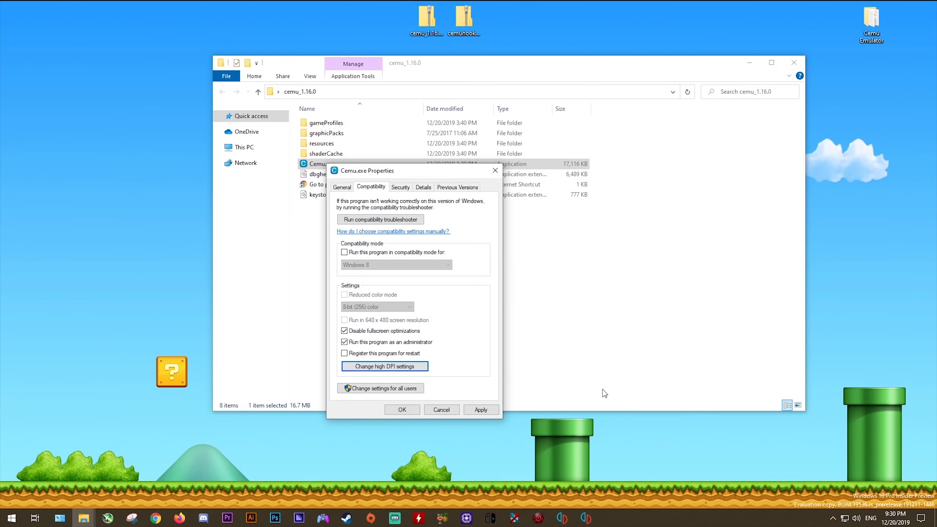
{"action": "left_click", "coordinate": [481, 409]}
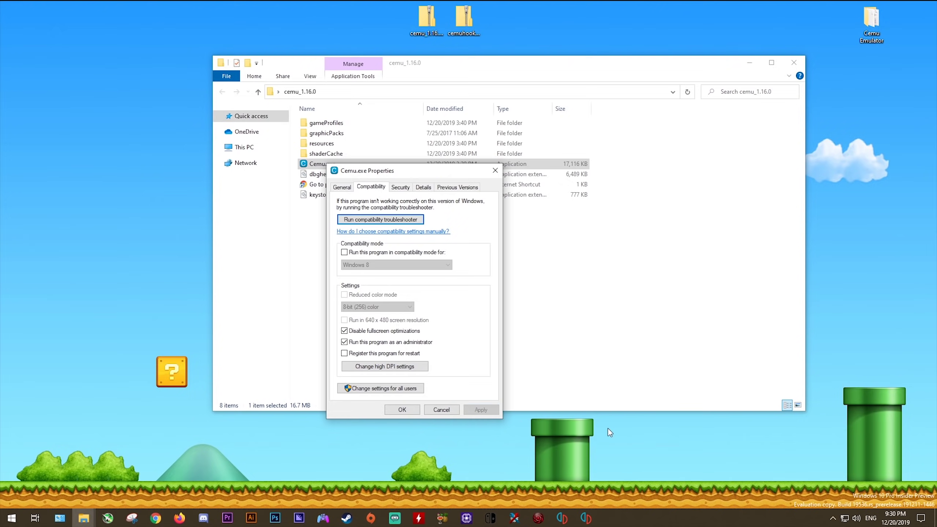
{"action": "left_click", "coordinate": [401, 411]}
{"action": "left_click", "coordinate": [431, 293]}
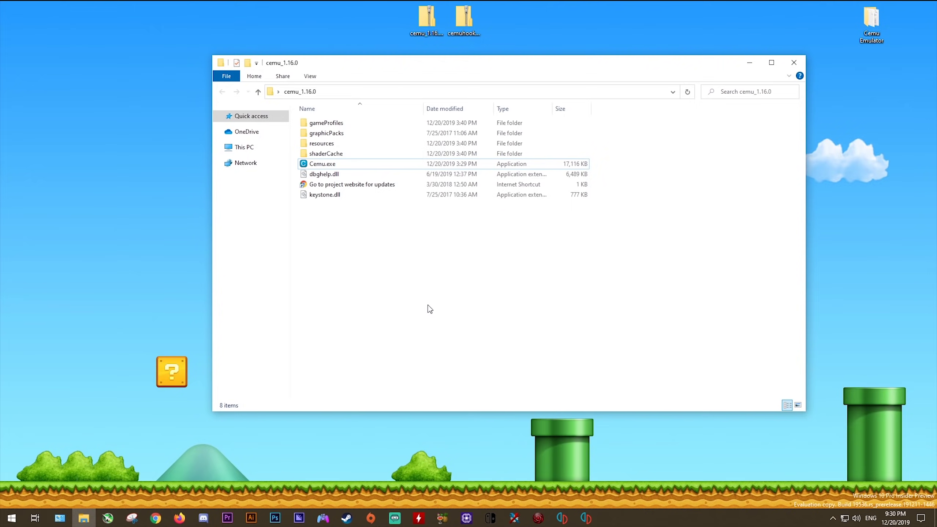
- Launch Cemu.exe, download the missing shared fonts, and open Options > General settings
{"action": "left_click", "coordinate": [325, 166]}
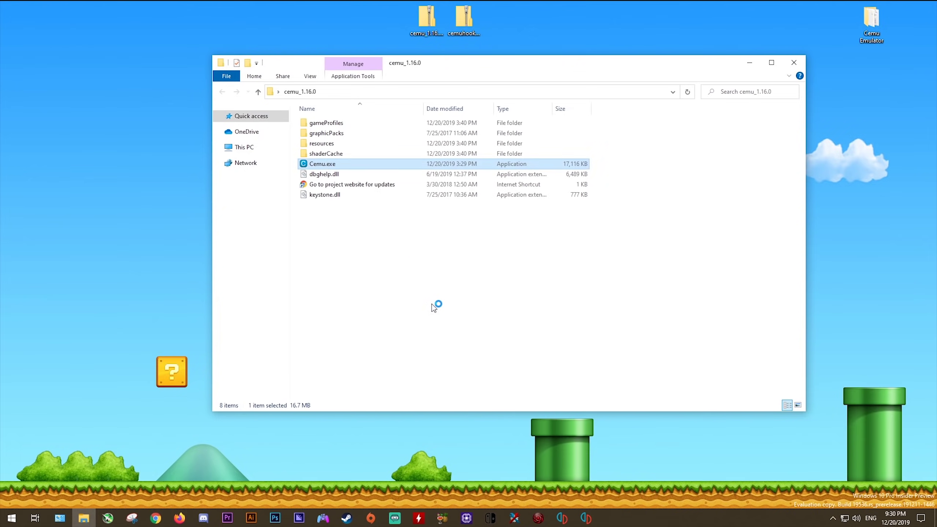
{"action": "left_click_drag", "start_coordinate": [289, 52], "coordinate": [348, 79]}
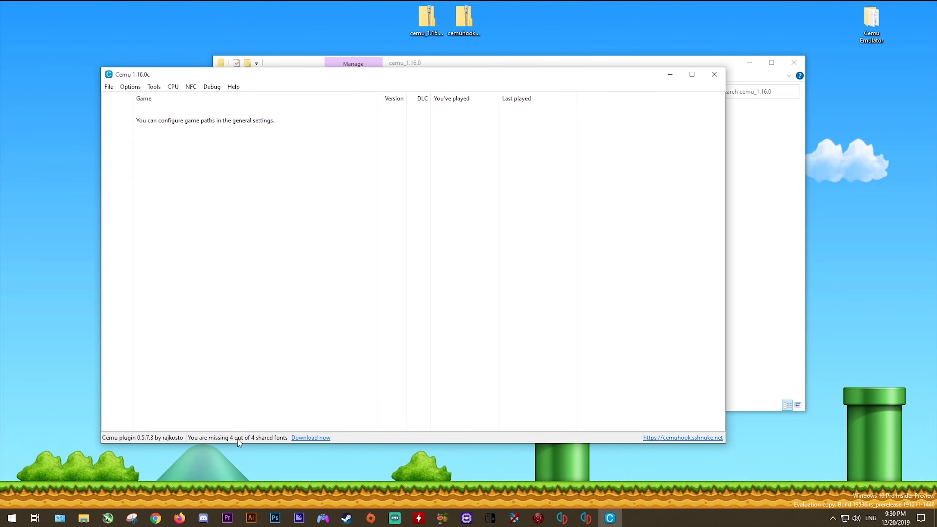
{"action": "left_click", "coordinate": [320, 438]}
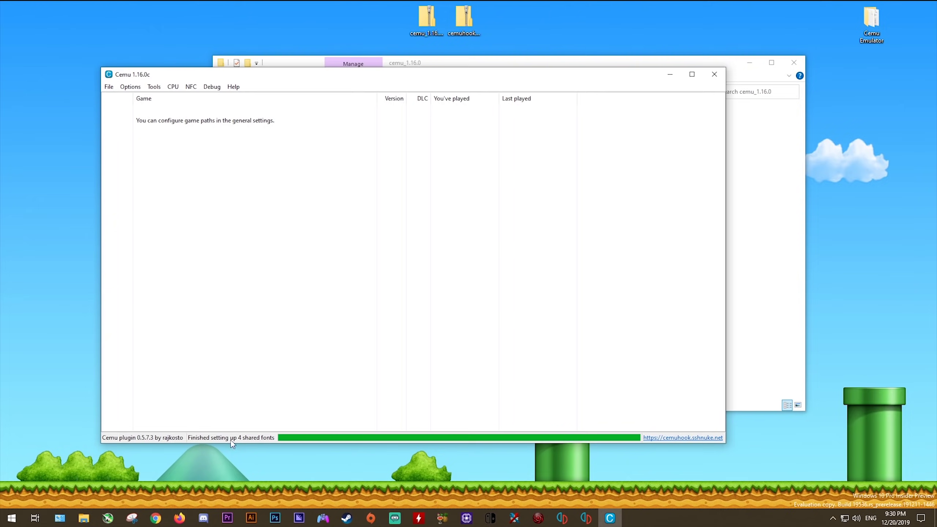
{"action": "left_click", "coordinate": [130, 87]}
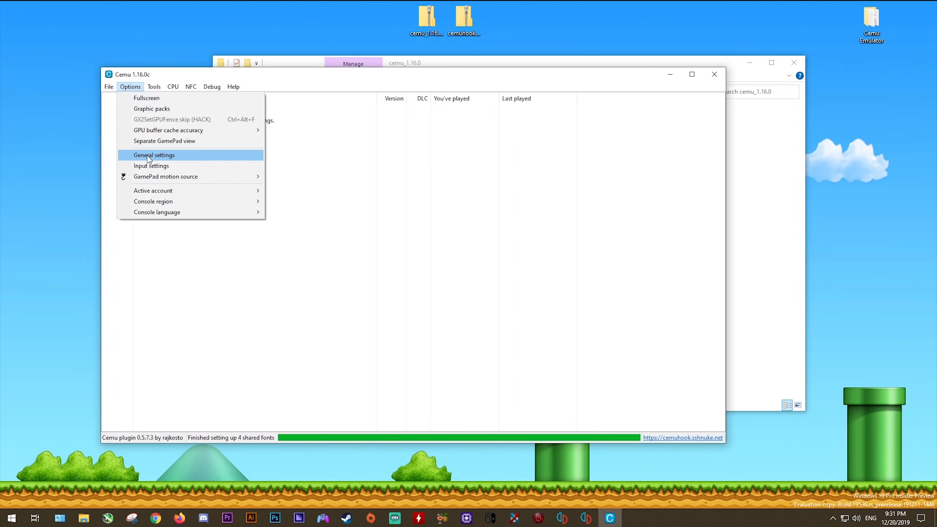
{"action": "left_click", "coordinate": [163, 156]}
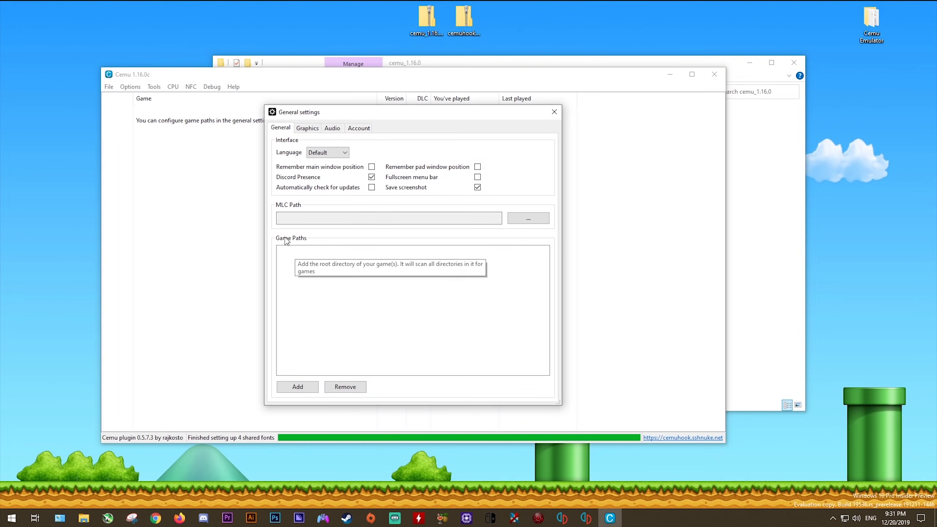
{"action": "right_click", "coordinate": [84, 518]}
{"action": "left_click", "coordinate": [52, 465]}
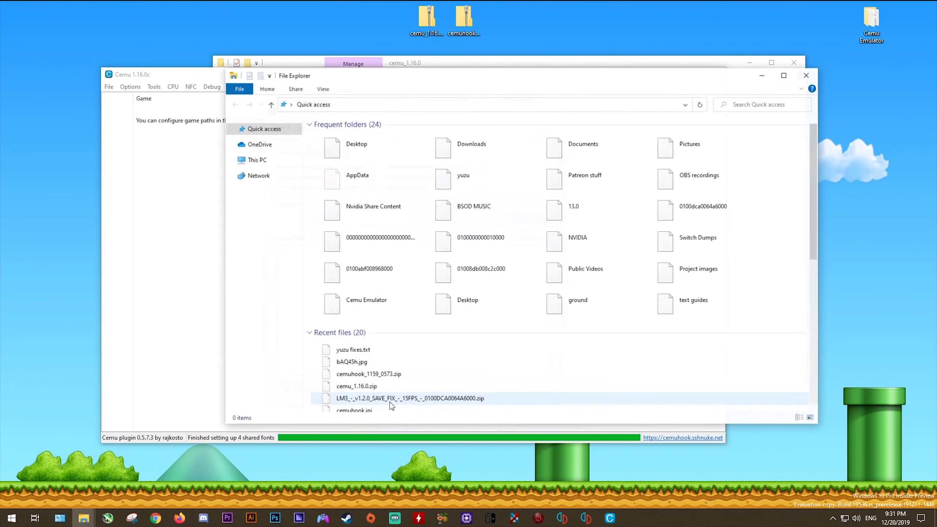
{"action": "left_click", "coordinate": [257, 161]}
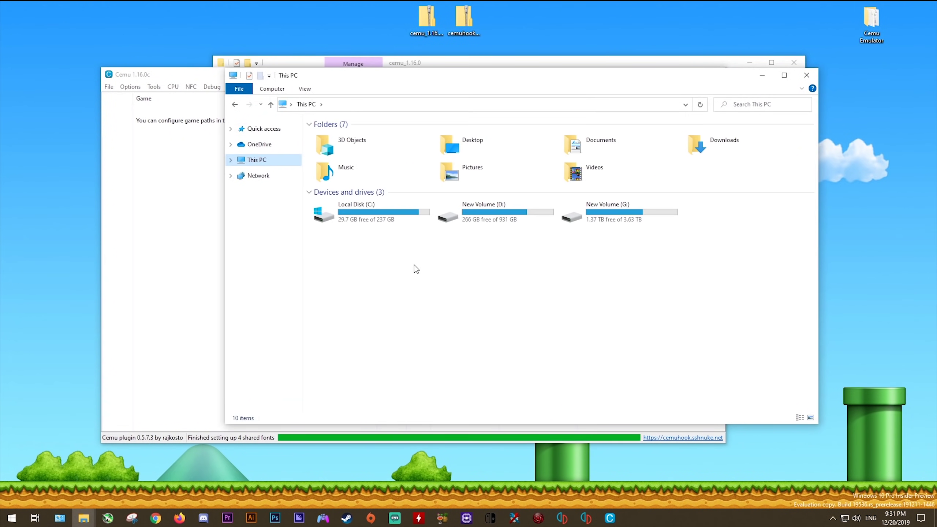
{"action": "double_click", "coordinate": [500, 213]}
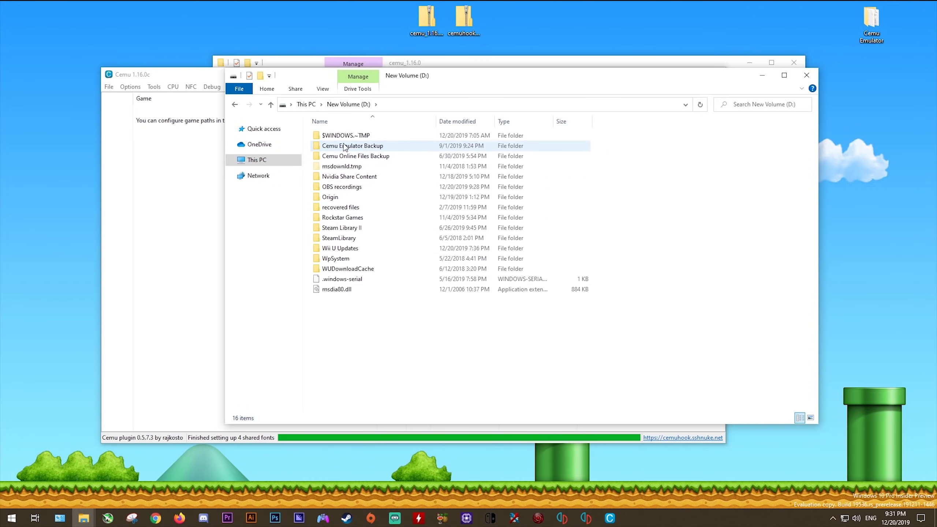
{"action": "mouse_move", "coordinate": [346, 148]}
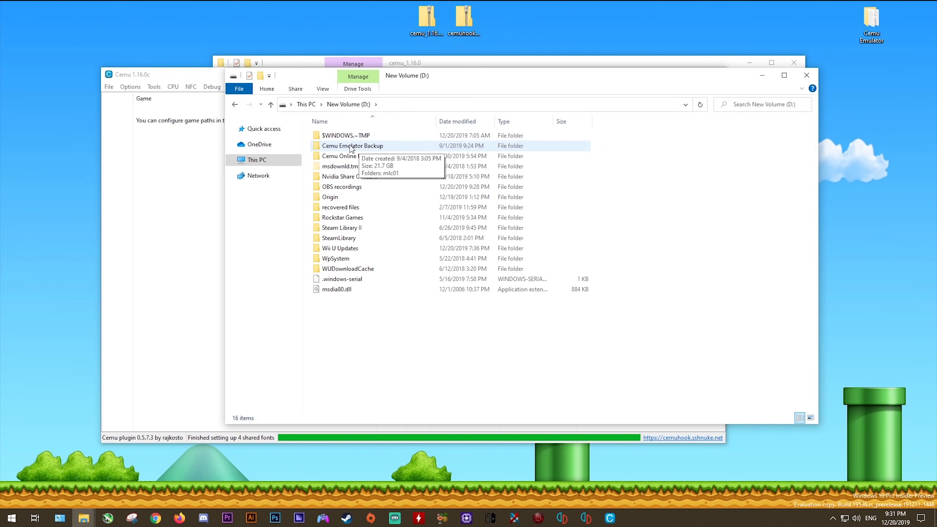
{"action": "left_click", "coordinate": [255, 161]}
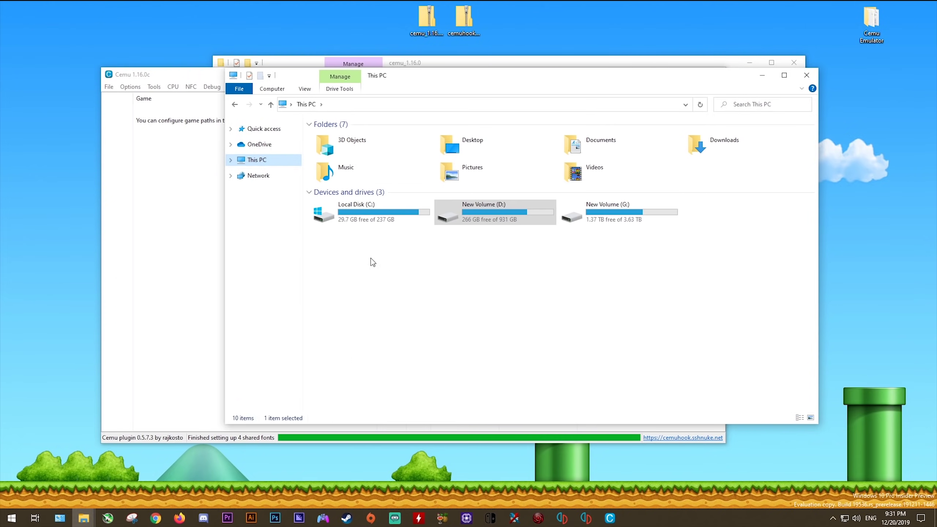
{"action": "left_click", "coordinate": [349, 214]}
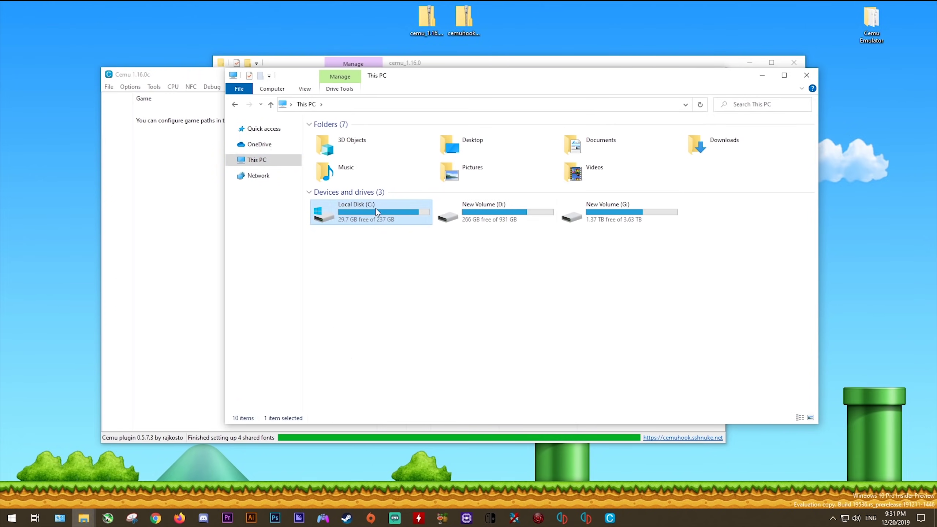
{"action": "left_click", "coordinate": [498, 214]}
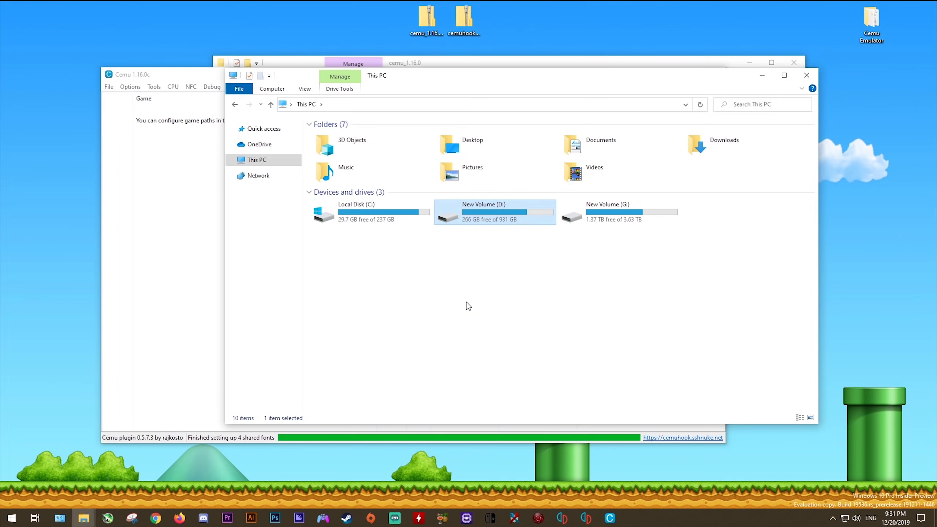
{"action": "double_click", "coordinate": [491, 210]}
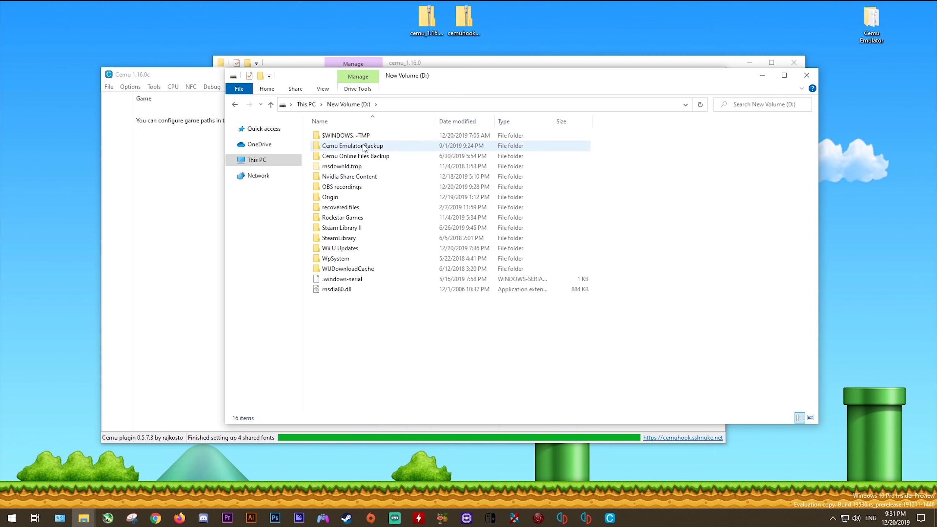
{"action": "right_click", "coordinate": [422, 331]}
{"action": "mouse_move", "coordinate": [490, 450]}
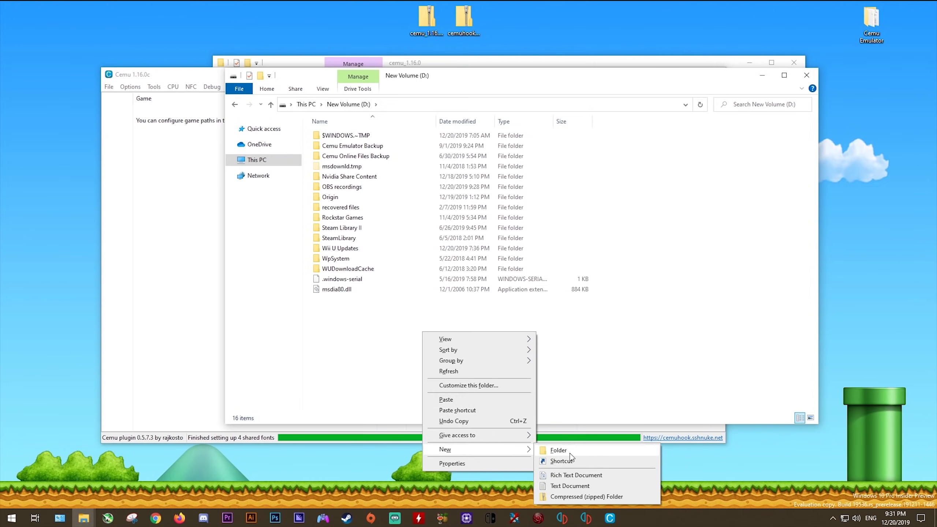
{"action": "left_click", "coordinate": [586, 360]}
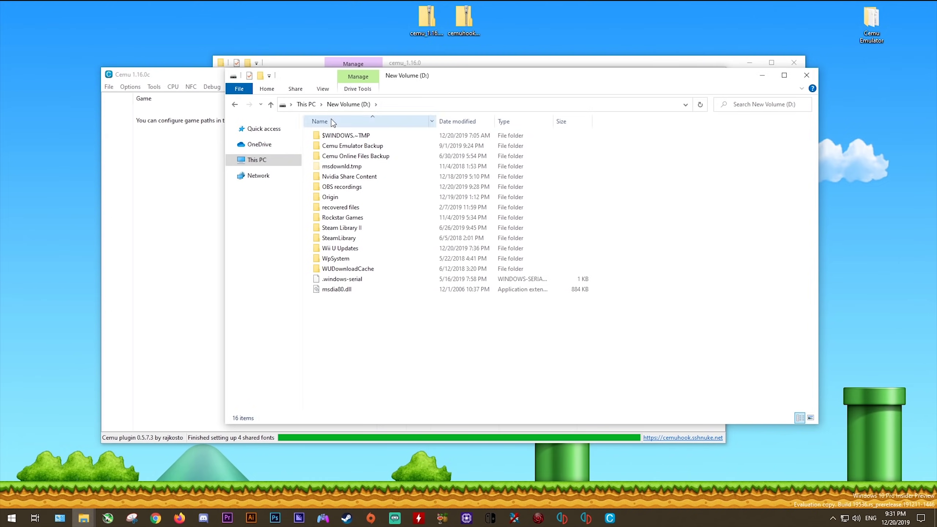
{"action": "double_click", "coordinate": [355, 147]}
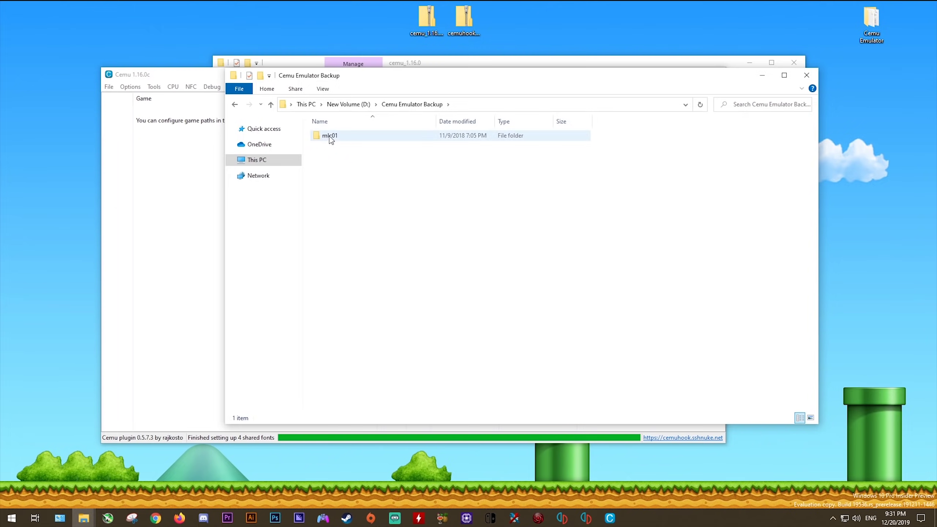
{"action": "right_click", "coordinate": [371, 178]}
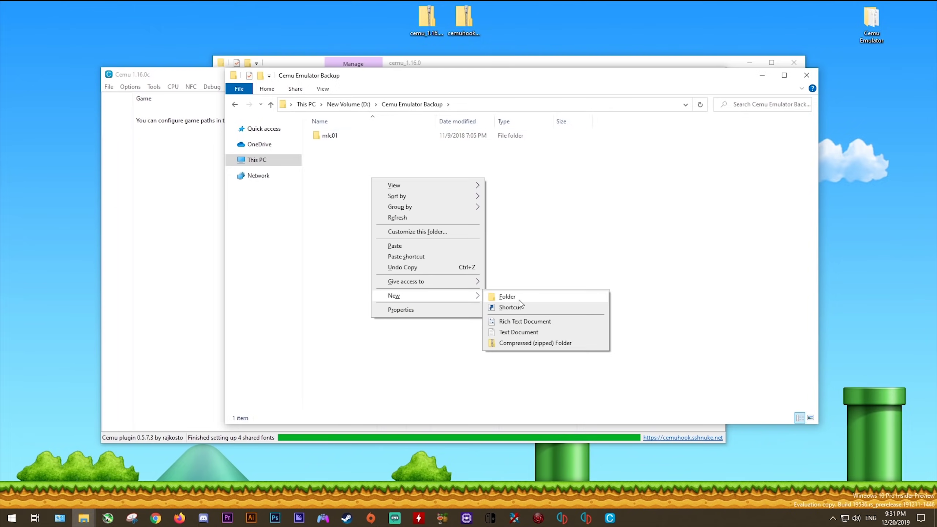
{"action": "left_click", "coordinate": [548, 257]}
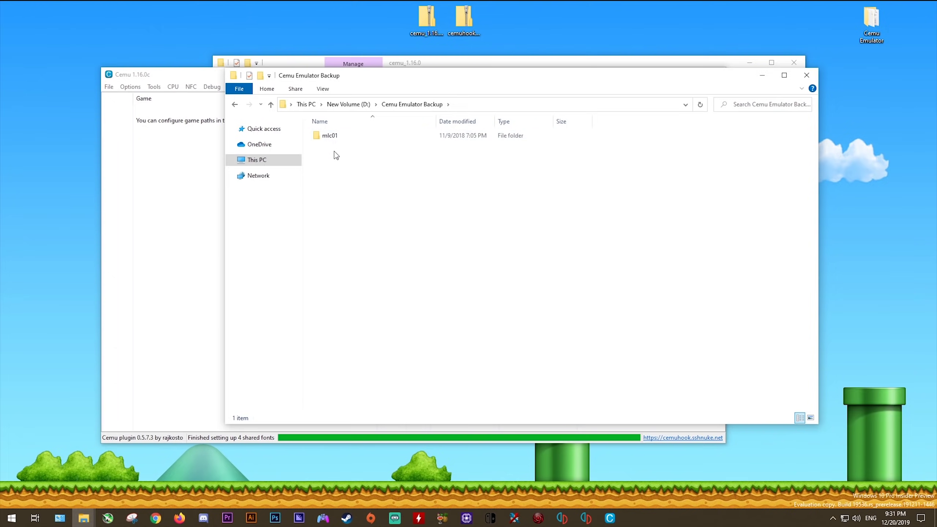
{"action": "left_click", "coordinate": [806, 75]}
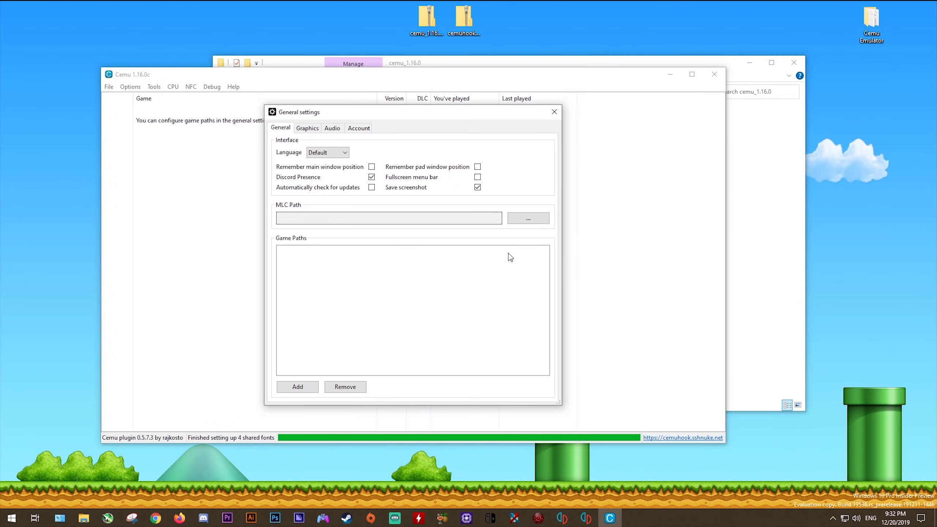
- Browse to D:\Cemu Emulator Backup and choose its mlc01 folder as the MLC path
{"action": "left_click", "coordinate": [531, 219]}
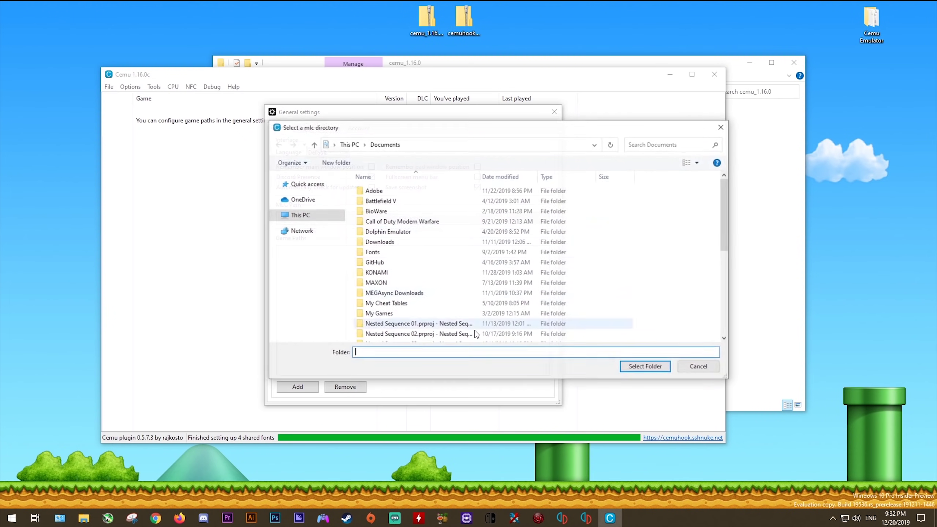
{"action": "left_click", "coordinate": [300, 220]}
{"action": "left_click", "coordinate": [532, 300]}
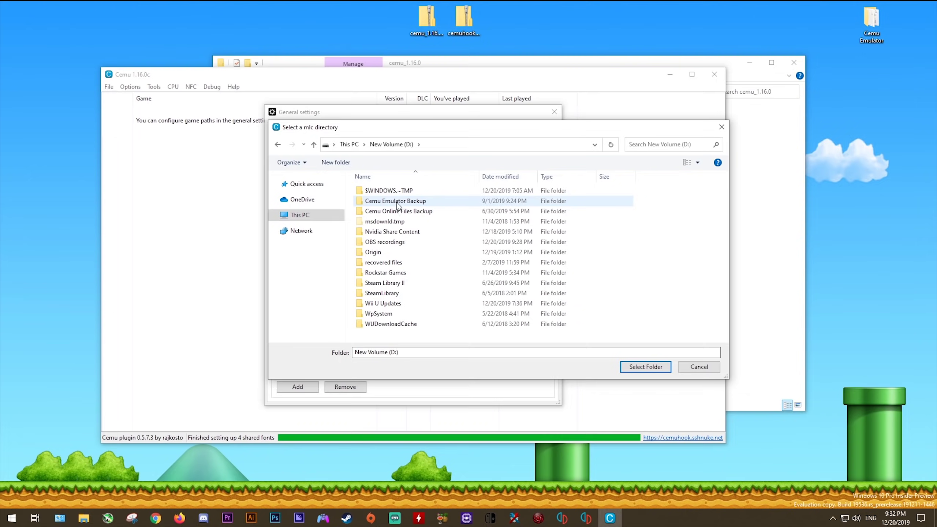
{"action": "double_click", "coordinate": [397, 203]}
{"action": "left_click", "coordinate": [379, 194]}
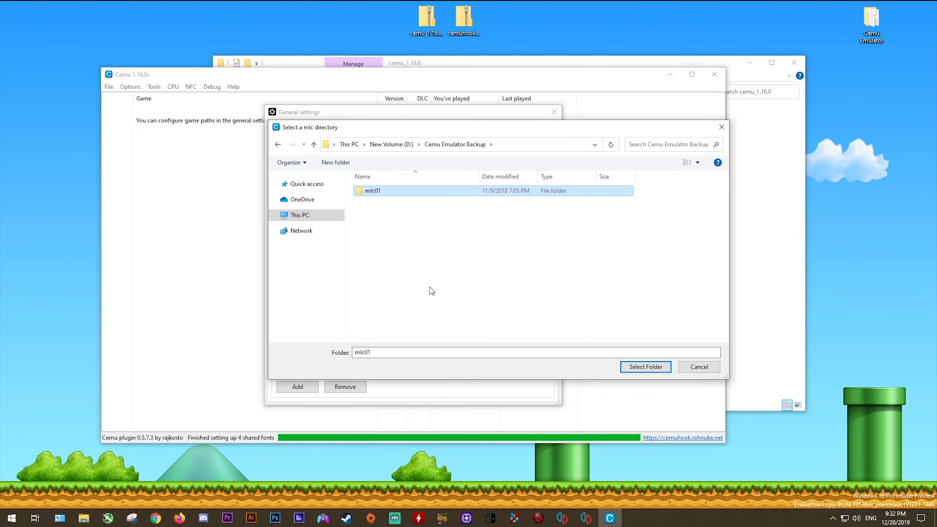
{"action": "left_click", "coordinate": [656, 369]}
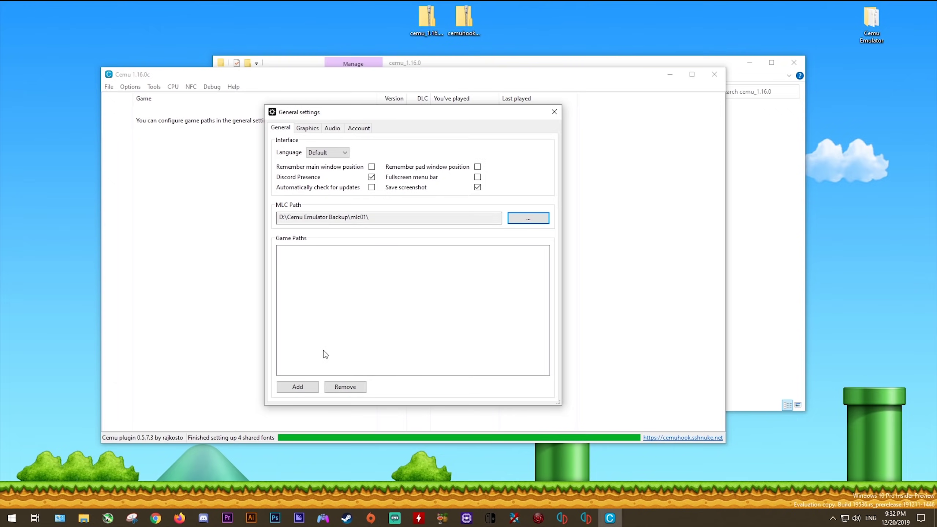
- Add G:\WiiUGames under Game Paths and close General settings to load the games
{"action": "left_click", "coordinate": [299, 388]}
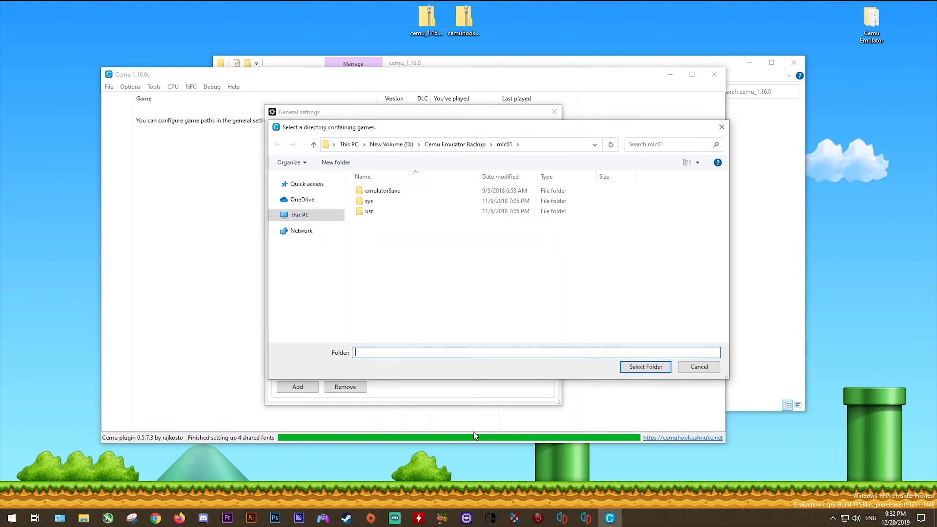
{"action": "left_click", "coordinate": [295, 215]}
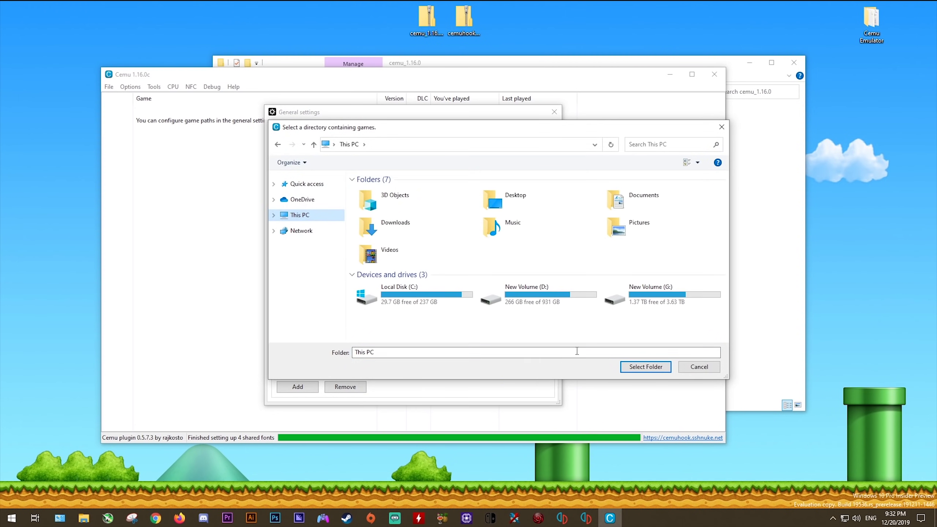
{"action": "double_click", "coordinate": [648, 300]}
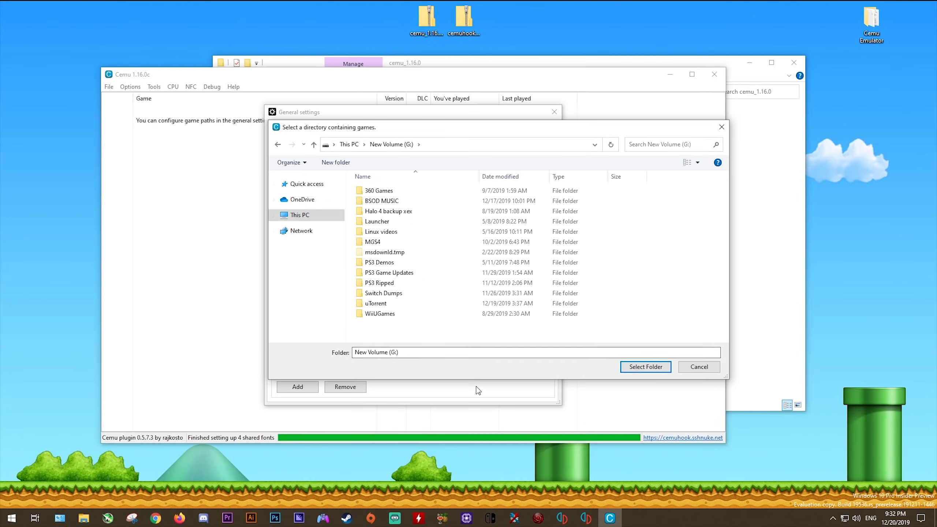
{"action": "double_click", "coordinate": [388, 316]}
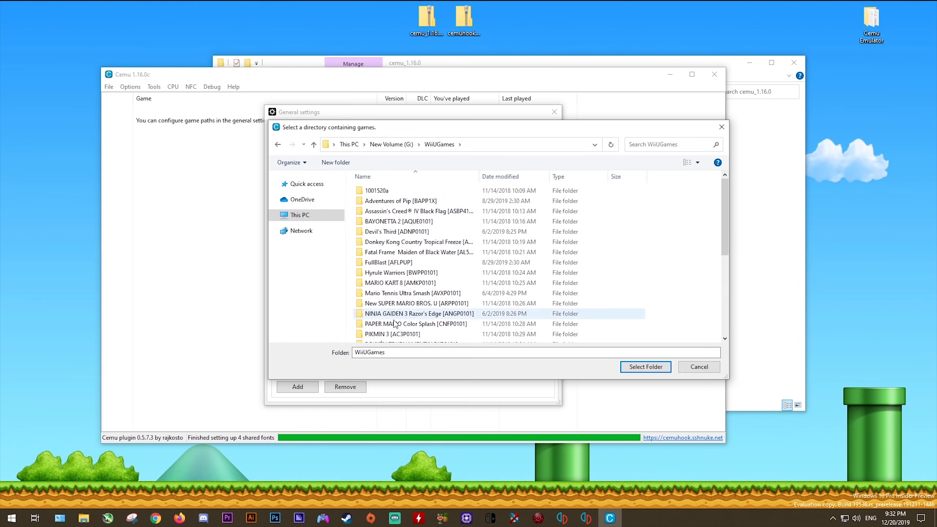
{"action": "left_click", "coordinate": [390, 144]}
{"action": "left_click", "coordinate": [398, 314]}
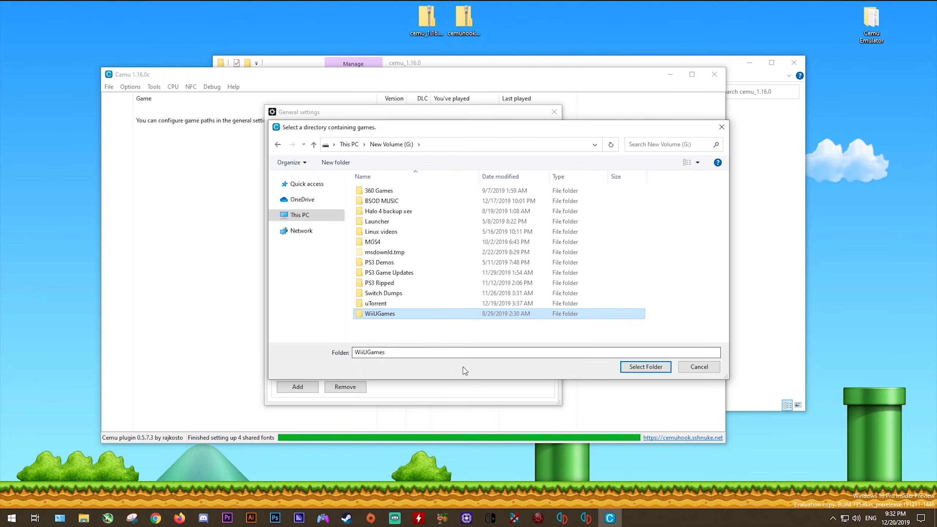
{"action": "left_click", "coordinate": [654, 367]}
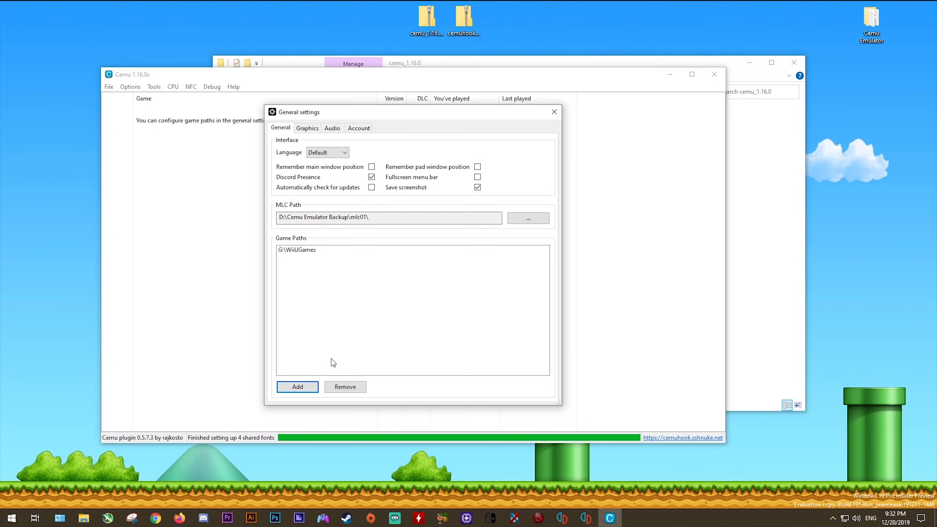
{"action": "left_click", "coordinate": [554, 112]}
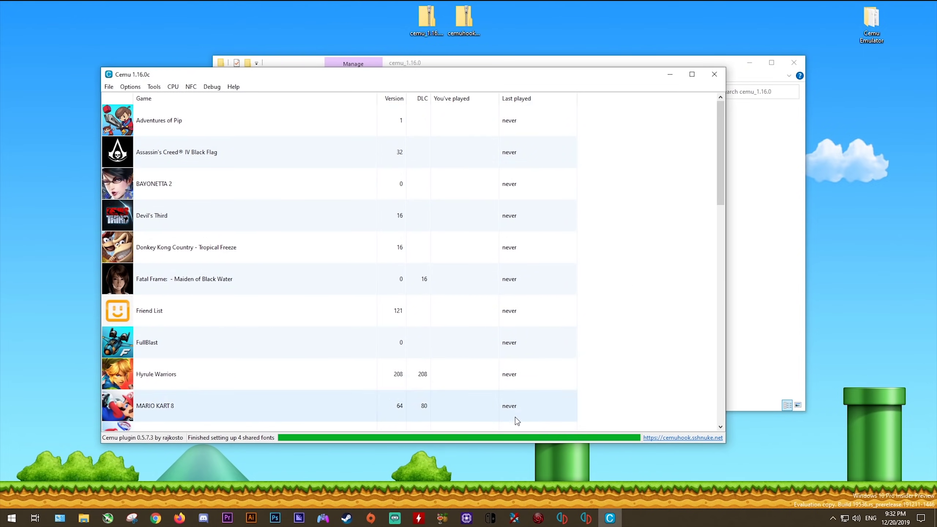
- Mark Breath of the Wild, Wind Waker HD and Twilight Princess HD as favorites
{"action": "left_click_drag", "start_coordinate": [720, 191], "coordinate": [719, 378]}
{"action": "right_click", "coordinate": [185, 312]}
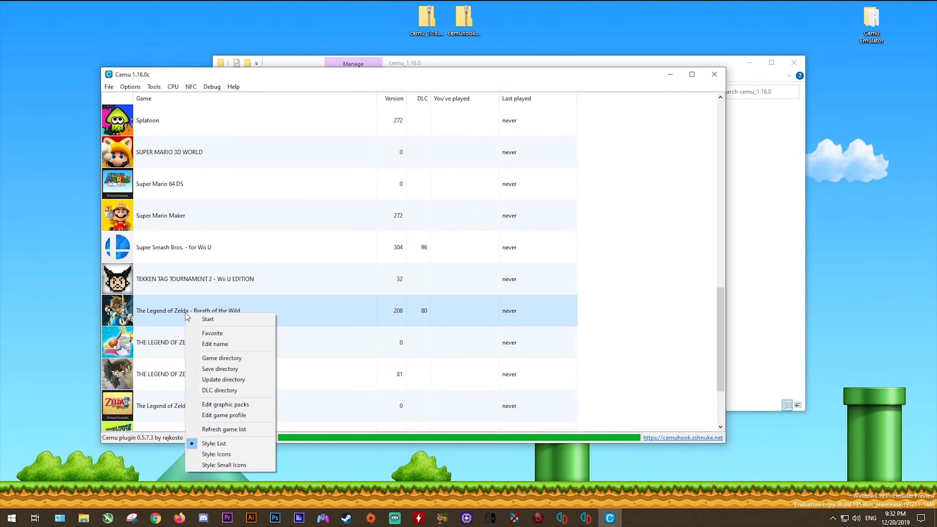
{"action": "left_click", "coordinate": [210, 334]}
{"action": "right_click", "coordinate": [190, 345]}
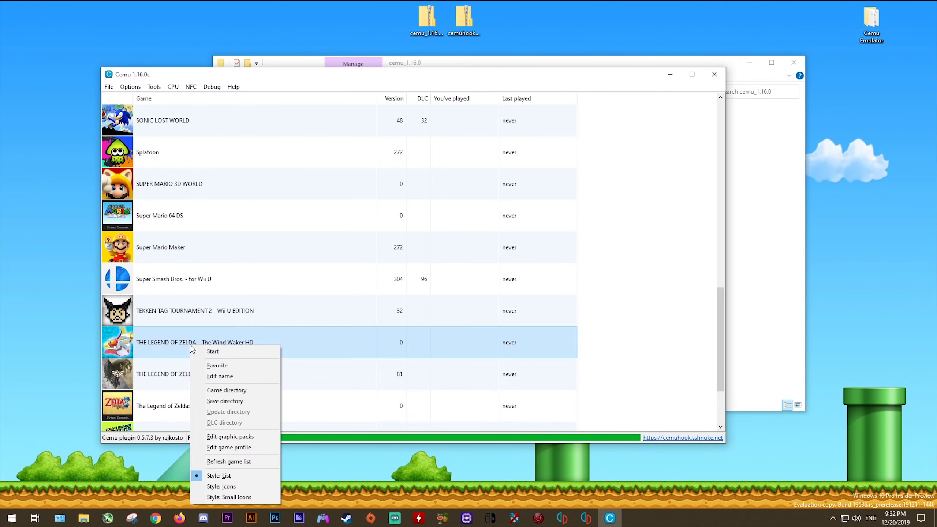
{"action": "left_click", "coordinate": [199, 365]}
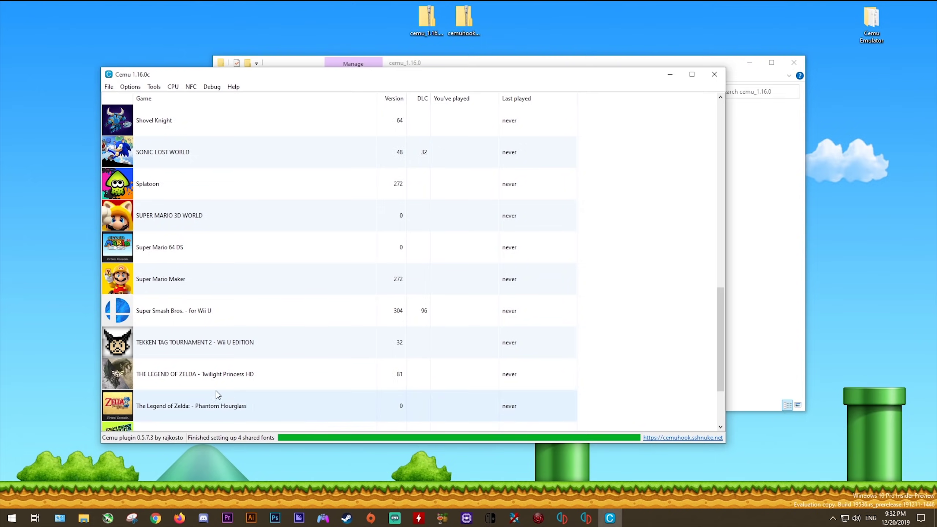
{"action": "right_click", "coordinate": [198, 375]}
{"action": "left_click", "coordinate": [225, 235]}
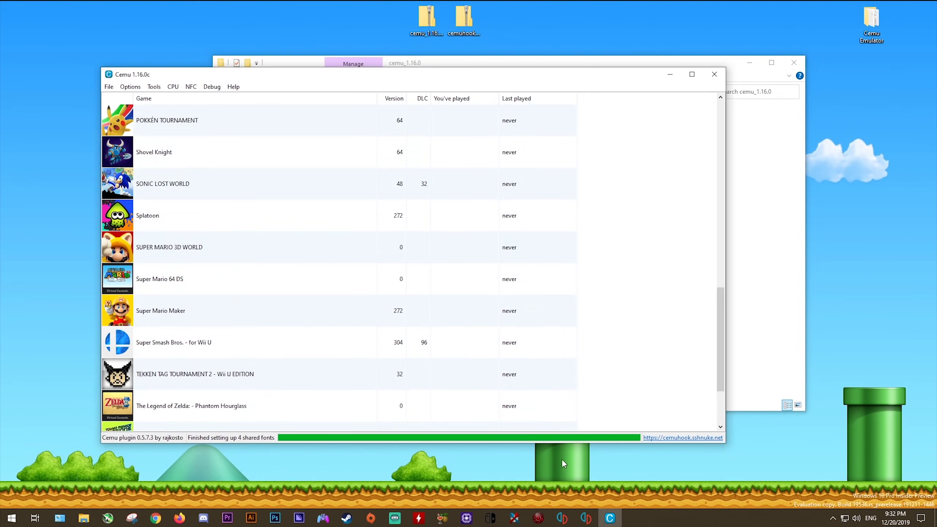
- Switch the game list style to Icons, then to Small Icons
{"action": "left_click_drag", "start_coordinate": [718, 369], "coordinate": [719, 177]}
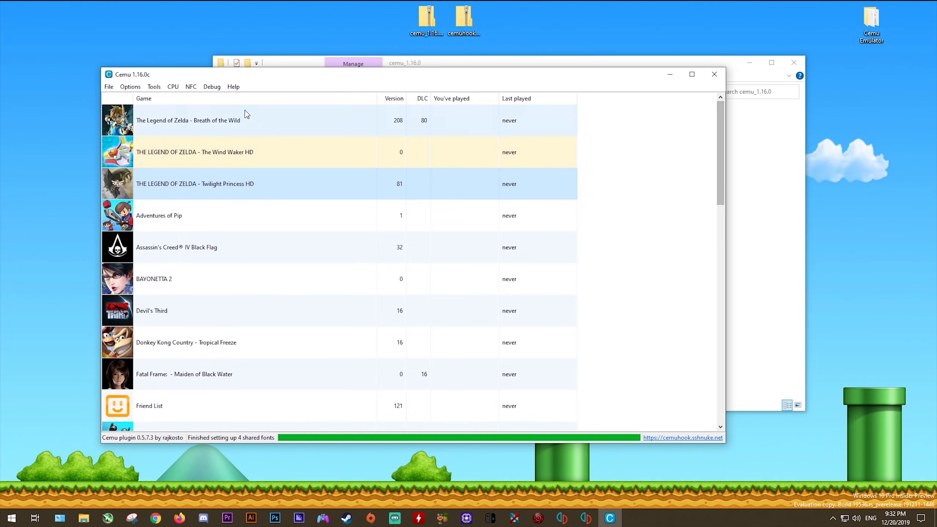
{"action": "right_click", "coordinate": [180, 117]}
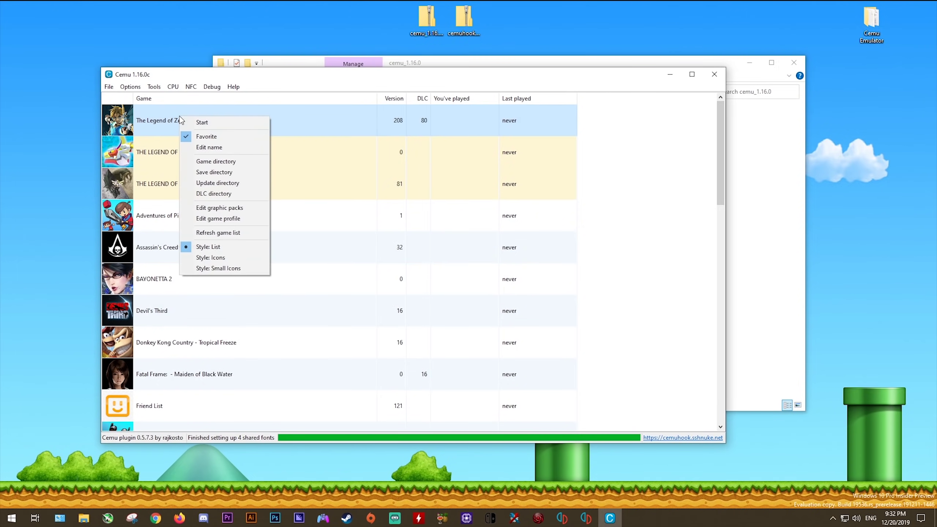
{"action": "left_click", "coordinate": [218, 259]}
{"action": "right_click", "coordinate": [229, 126]}
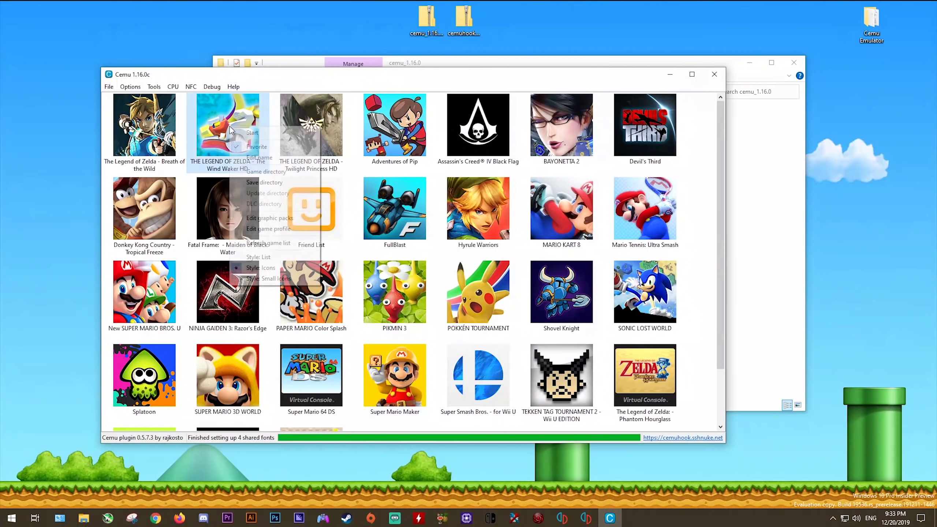
{"action": "left_click", "coordinate": [271, 283]}
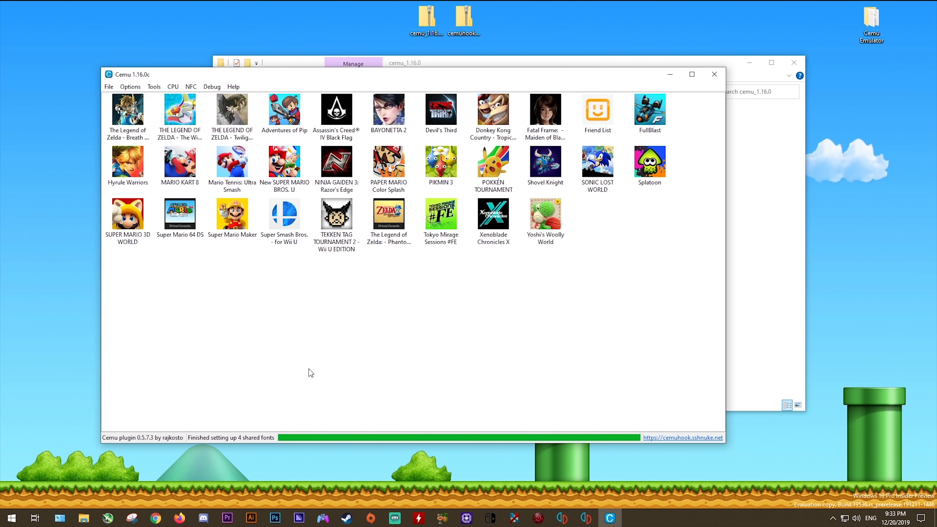
{"action": "left_click", "coordinate": [131, 87]}
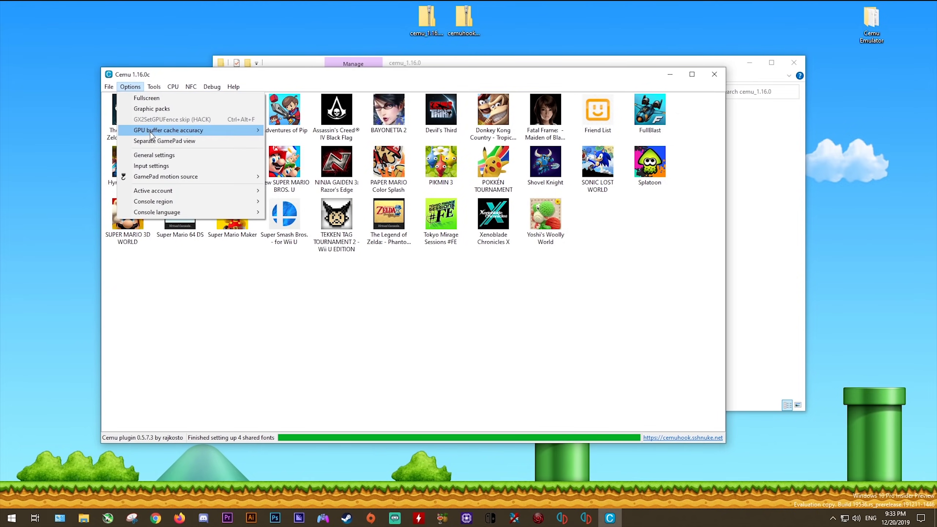
- In Input settings, set Controller 1 to emulate a Wii U Gamepad via XInput Controller 1
{"action": "left_click", "coordinate": [158, 167]}
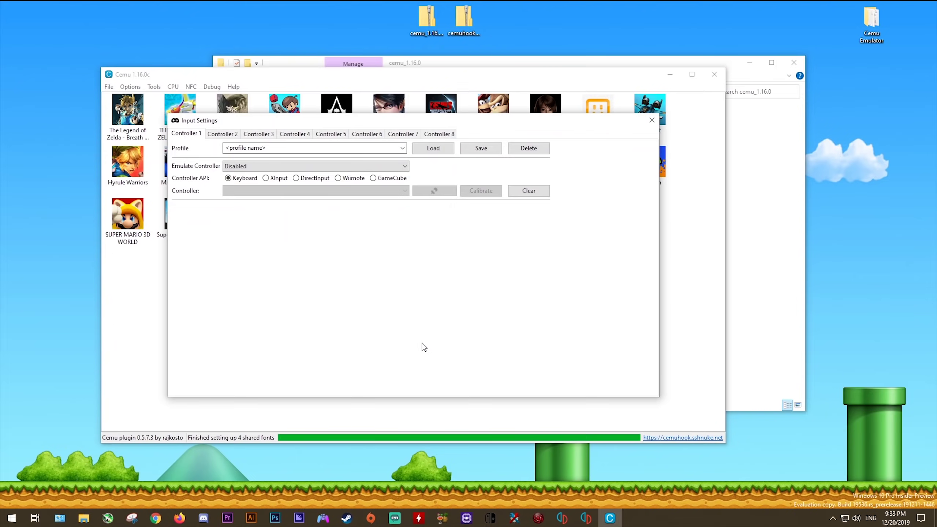
{"action": "left_click", "coordinate": [404, 167]}
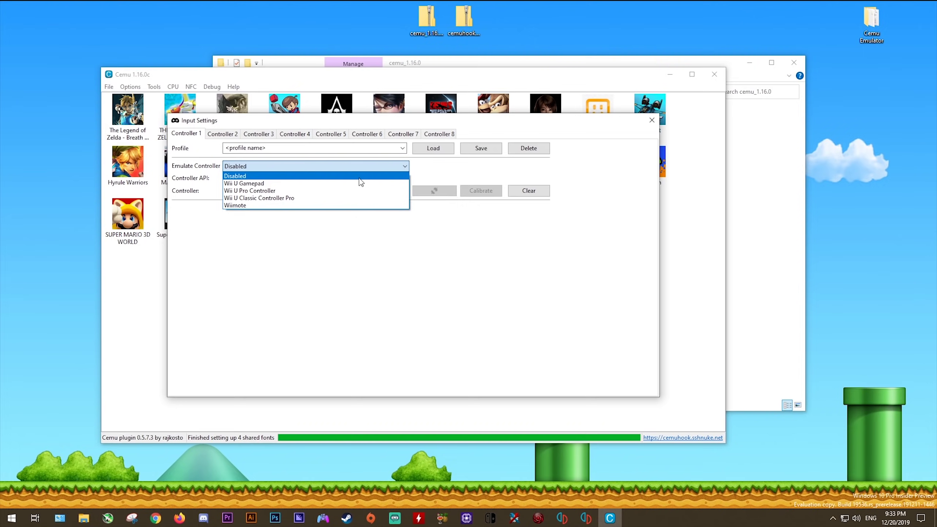
{"action": "left_click", "coordinate": [246, 184]}
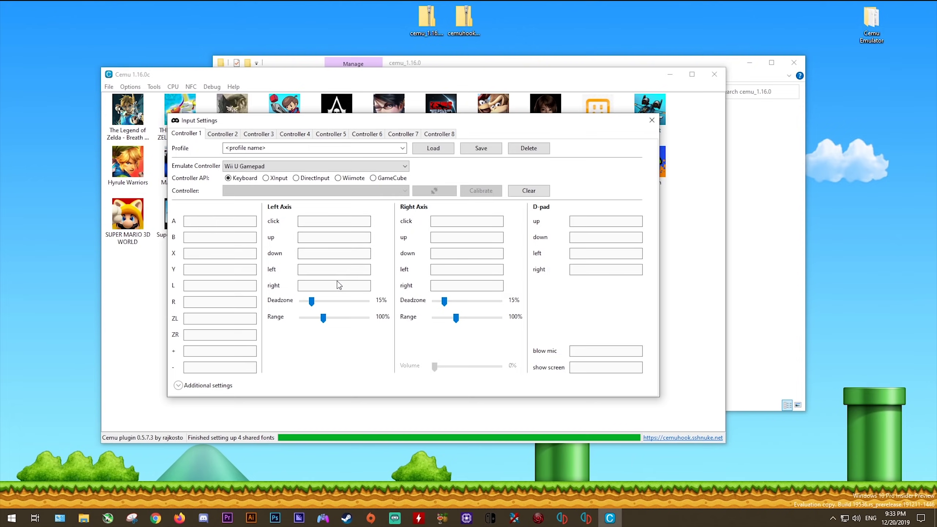
{"action": "left_click", "coordinate": [266, 177]}
{"action": "left_click", "coordinate": [405, 190]}
{"action": "left_click", "coordinate": [241, 200]}
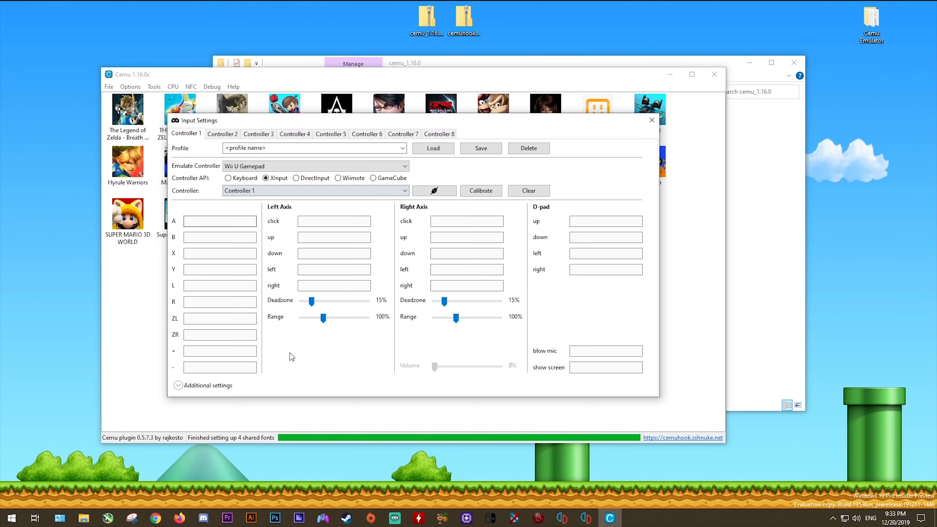
- Map the gamepad buttons, redo the right stick up binding, and set blow mic to F
{"action": "left_click", "coordinate": [233, 224]}
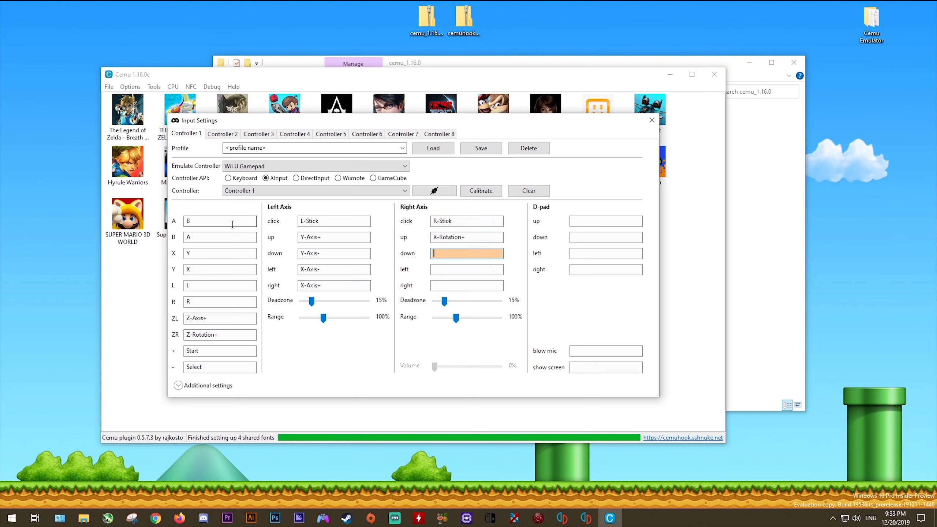
{"action": "left_click", "coordinate": [465, 237]}
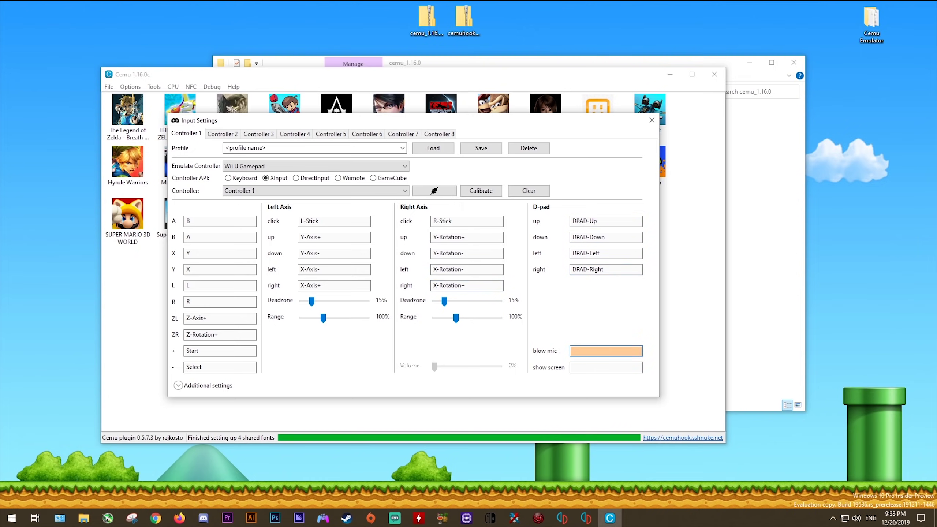
{"action": "key", "text": "f"}
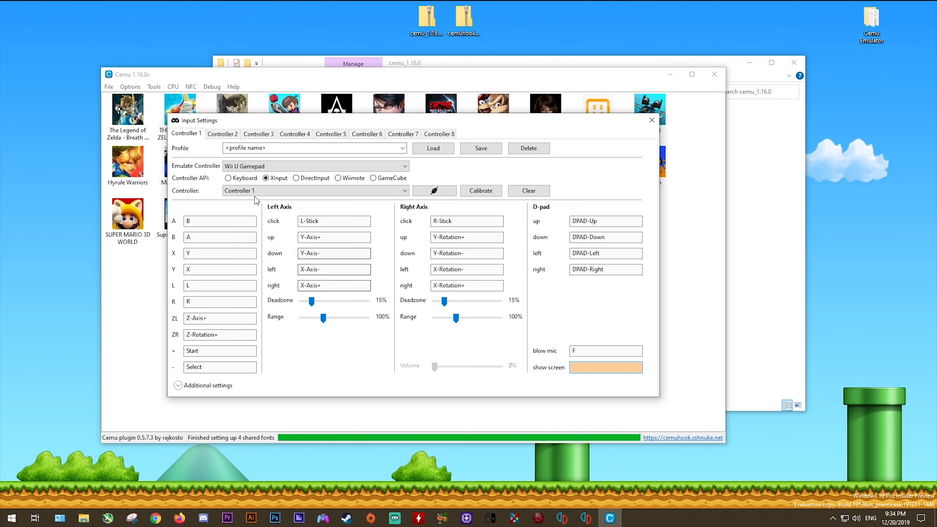
- Type 'Controller 1' as the profile name and save it, then glance at the profile list and move the window lower
{"action": "left_click", "coordinate": [288, 149]}
{"action": "type", "text": "C"}
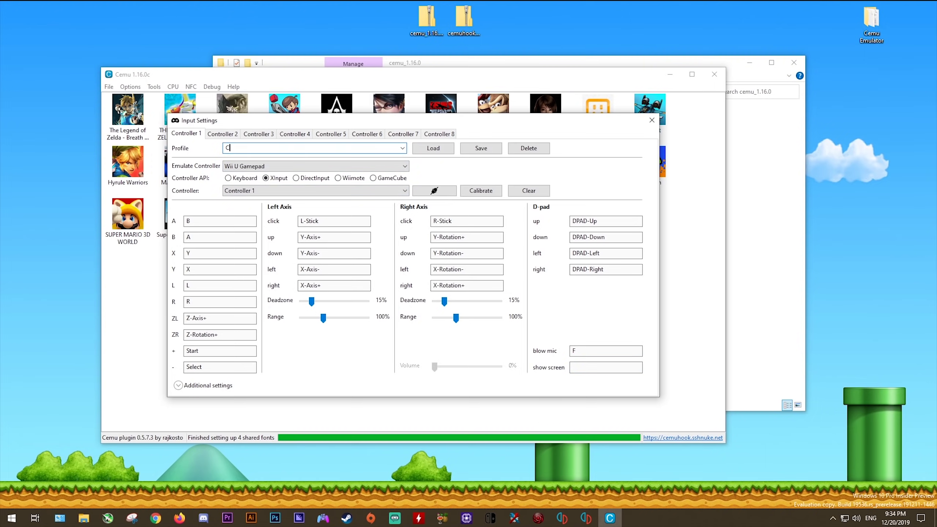
{"action": "type", "text": "ontroller 1"}
{"action": "left_click", "coordinate": [481, 148]}
{"action": "left_click", "coordinate": [402, 148]}
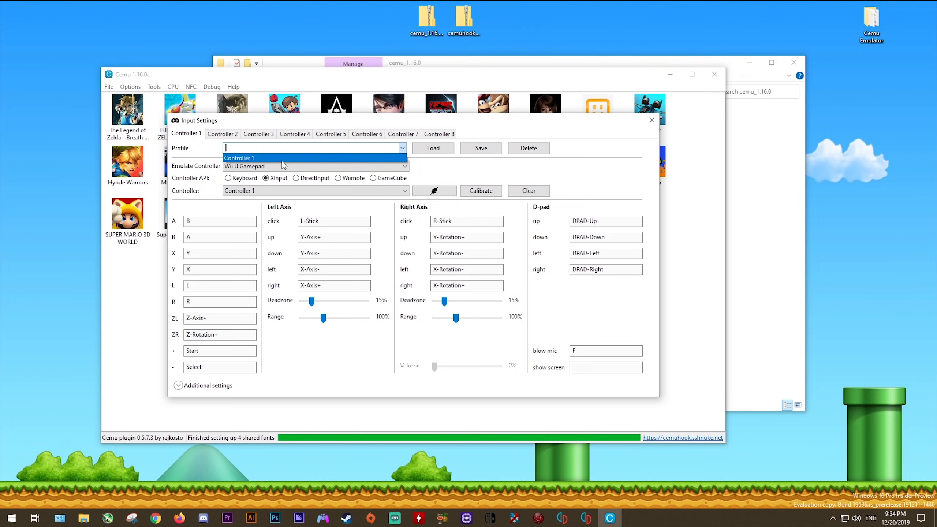
{"action": "left_click", "coordinate": [467, 185]}
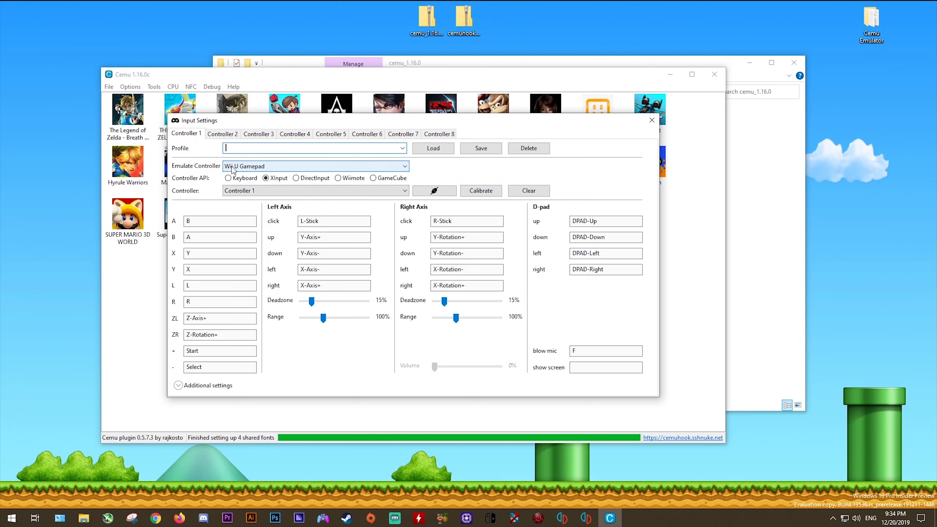
{"action": "left_click_drag", "start_coordinate": [321, 120], "coordinate": [338, 234]}
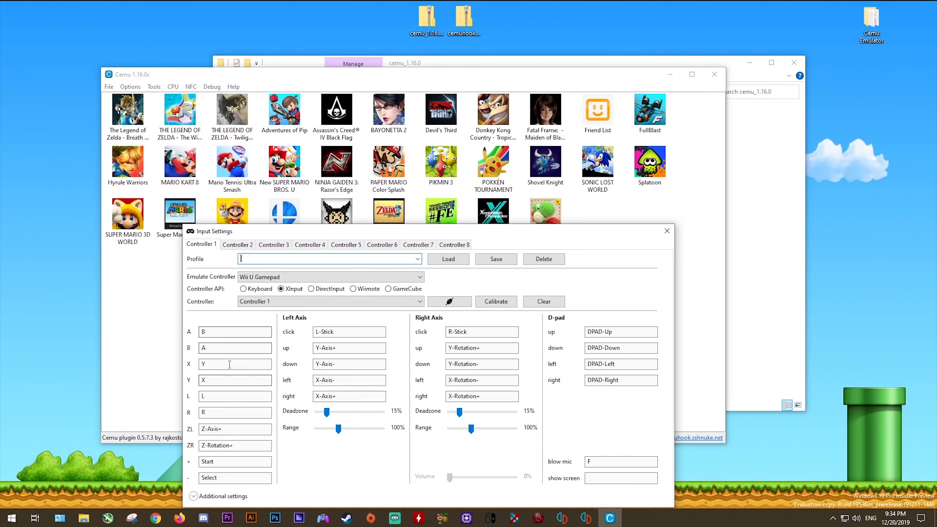
- Make Controller 2 emulate a Wii U Pro Controller, compare with Controller 1, and return to Controller 2
{"action": "left_click", "coordinate": [240, 247]}
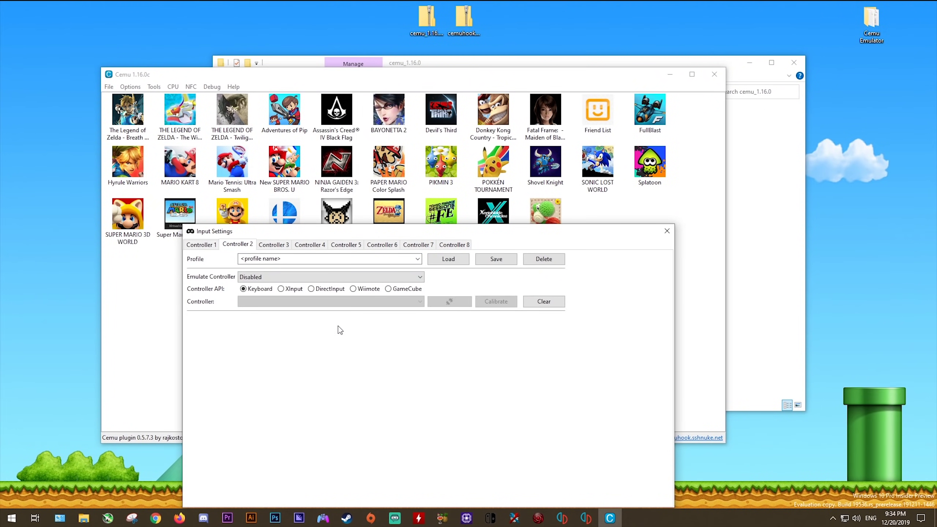
{"action": "left_click", "coordinate": [357, 277]}
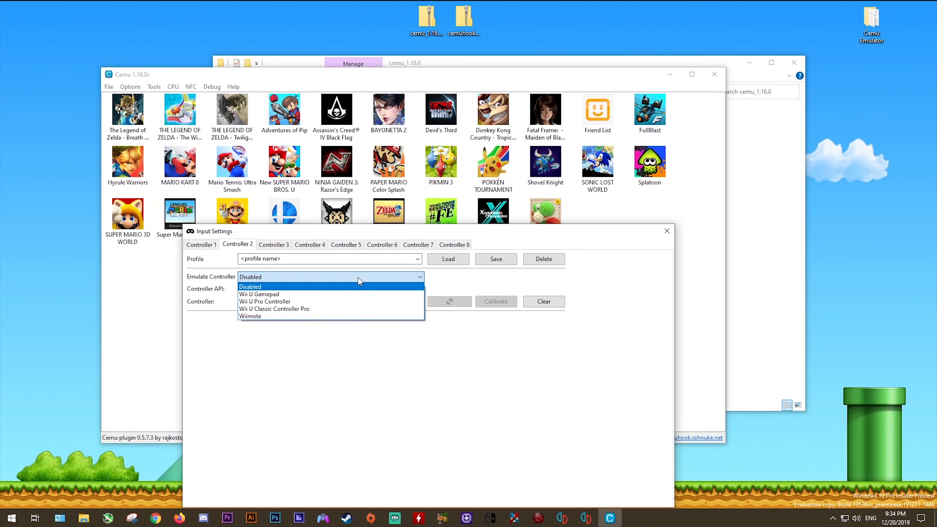
{"action": "left_click", "coordinate": [280, 300]}
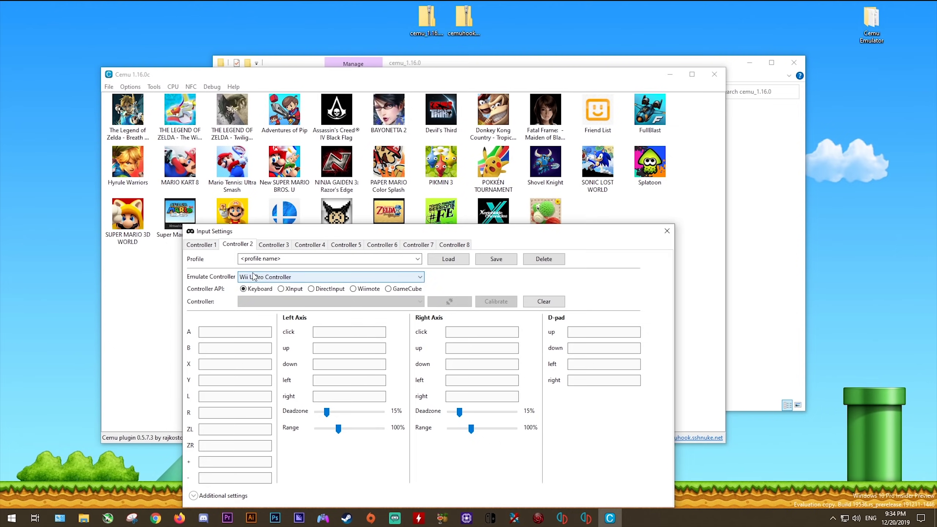
{"action": "left_click", "coordinate": [201, 245]}
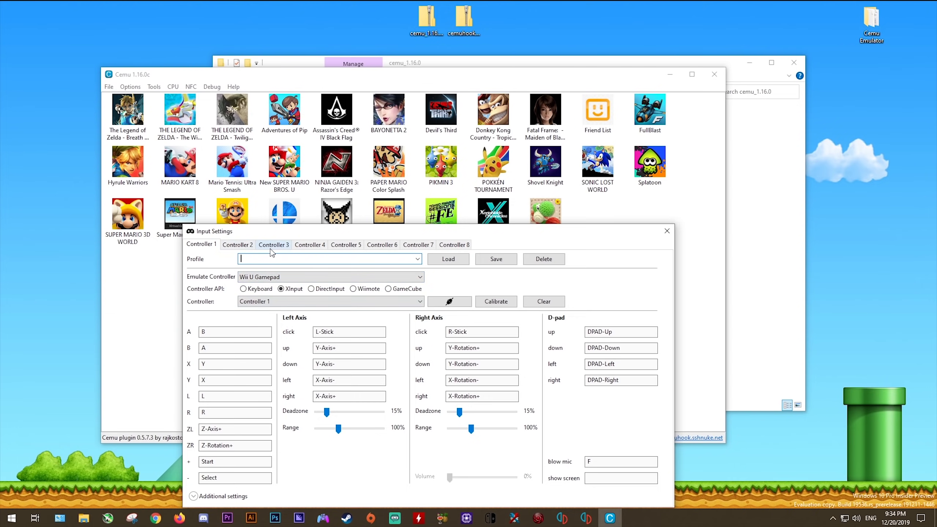
{"action": "left_click", "coordinate": [236, 245]}
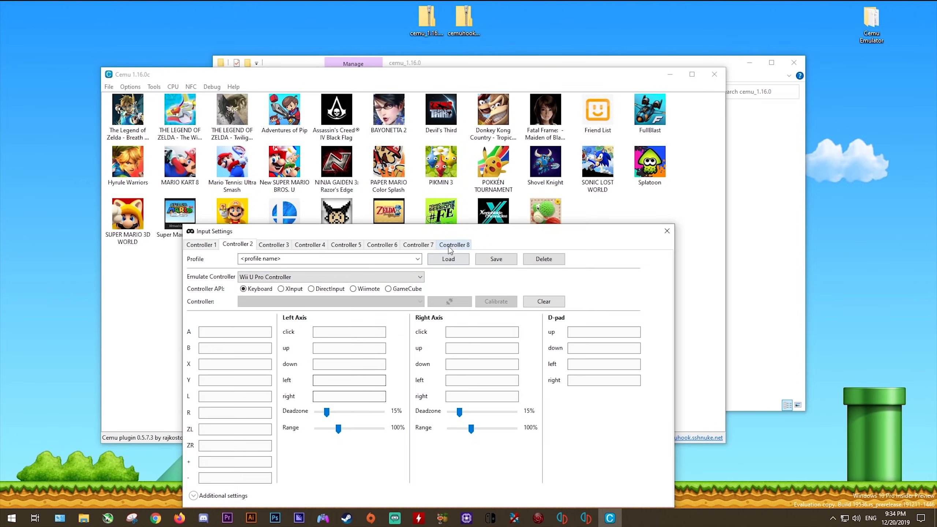
{"action": "left_click_drag", "start_coordinate": [447, 236], "coordinate": [445, 183]}
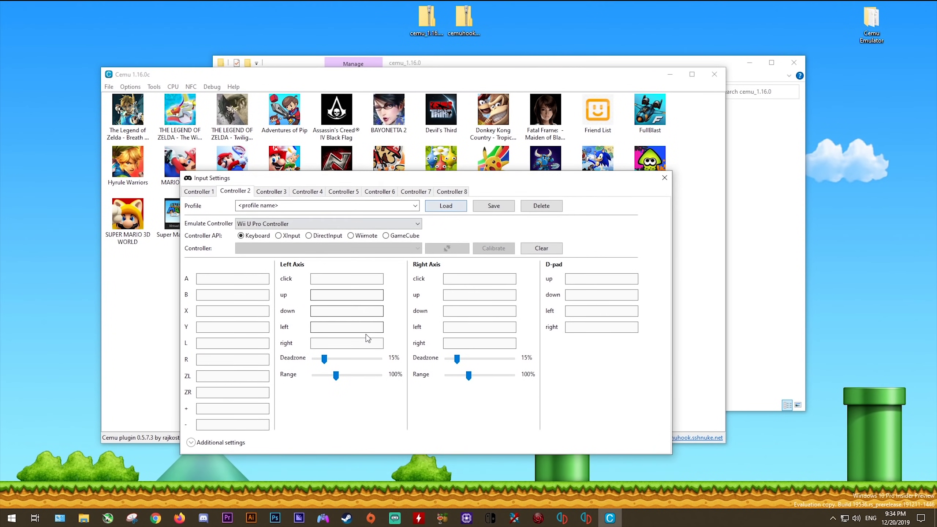
- On Controller 1, select the 'Controller 1' profile and load it
{"action": "left_click", "coordinate": [203, 196]}
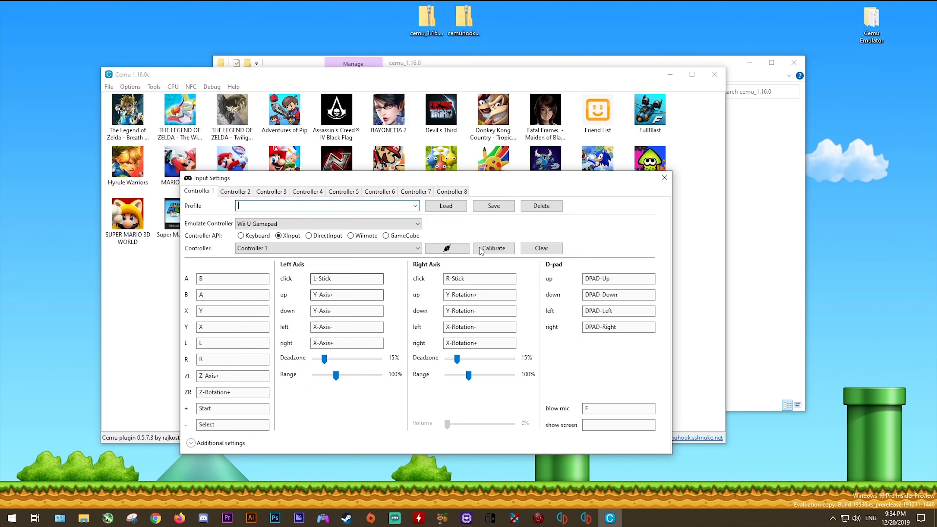
{"action": "left_click", "coordinate": [415, 205]}
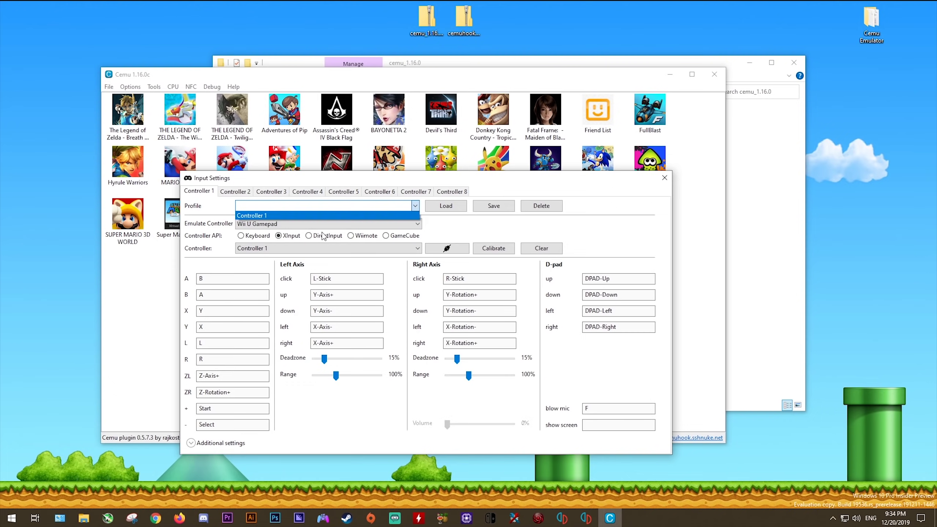
{"action": "left_click", "coordinate": [255, 214]}
{"action": "left_click", "coordinate": [448, 207]}
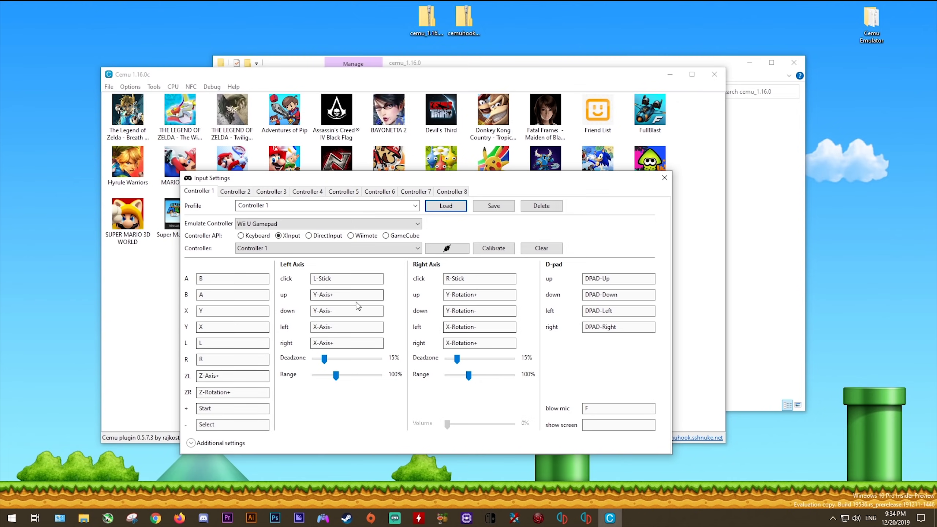
- Review the rumble and button threshold settings, leaving the threshold at 50%, and close Input Settings
{"action": "left_click", "coordinate": [191, 442]}
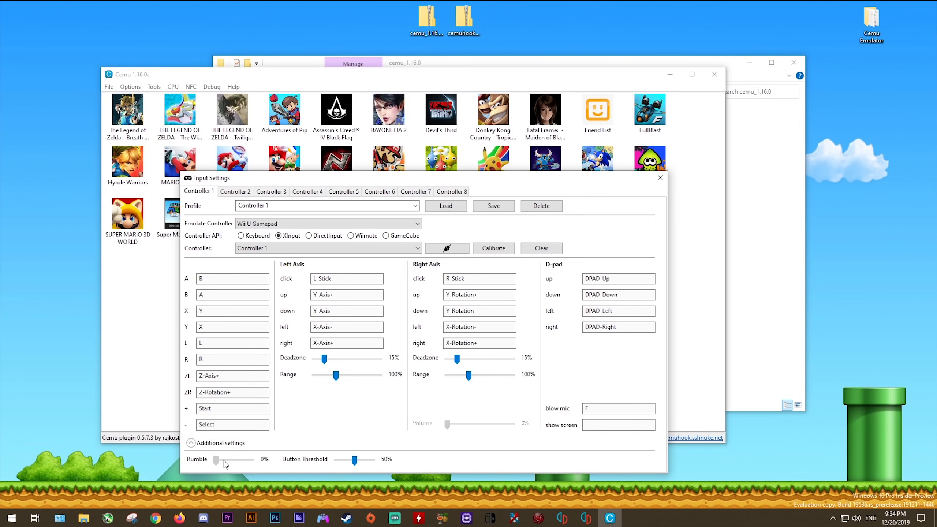
{"action": "left_click_drag", "start_coordinate": [357, 457], "coordinate": [350, 458]}
{"action": "left_click", "coordinate": [659, 178]}
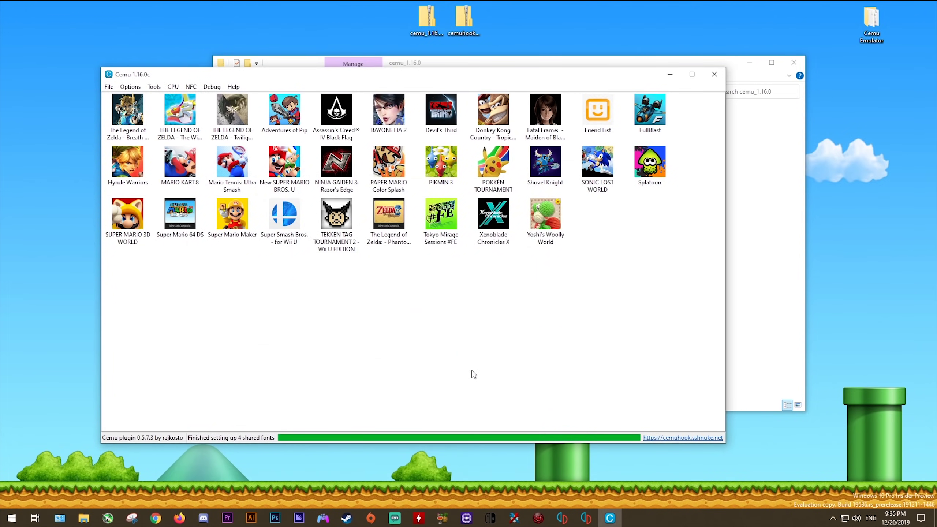